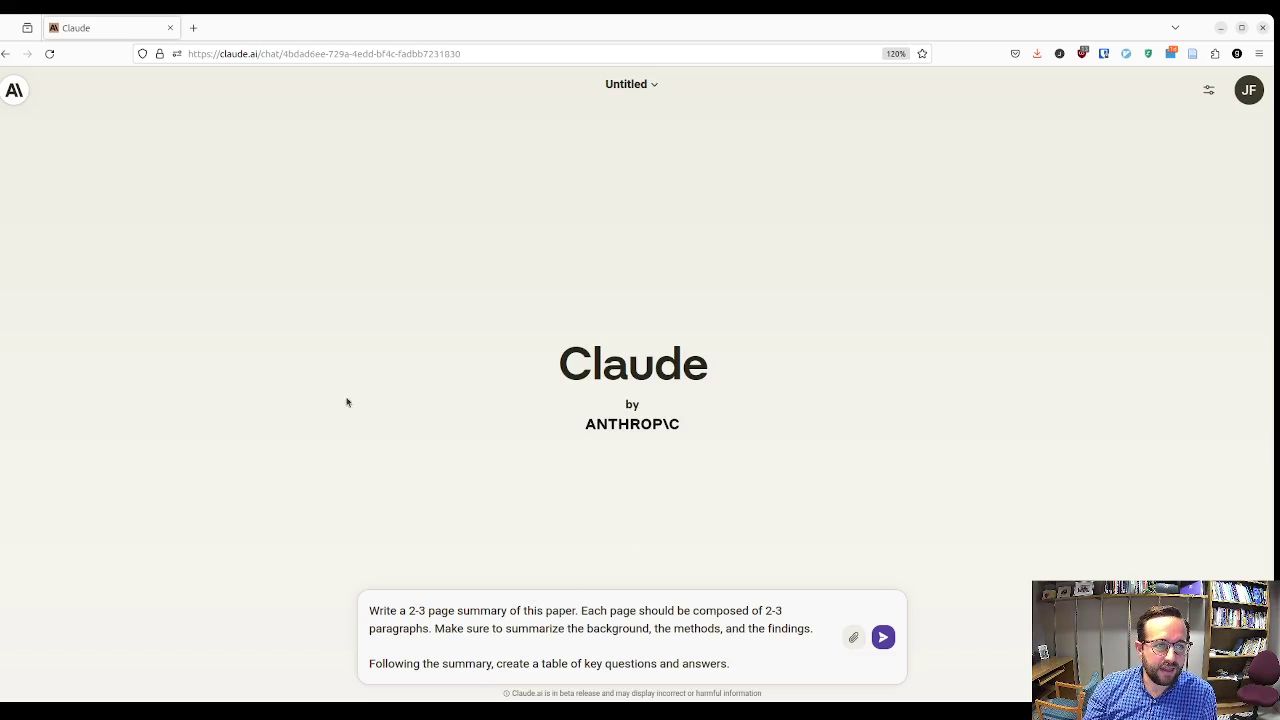
Zoom the Claude page from 120% to 170% so the drafted summary request reads larger.
left_click(627, 37)
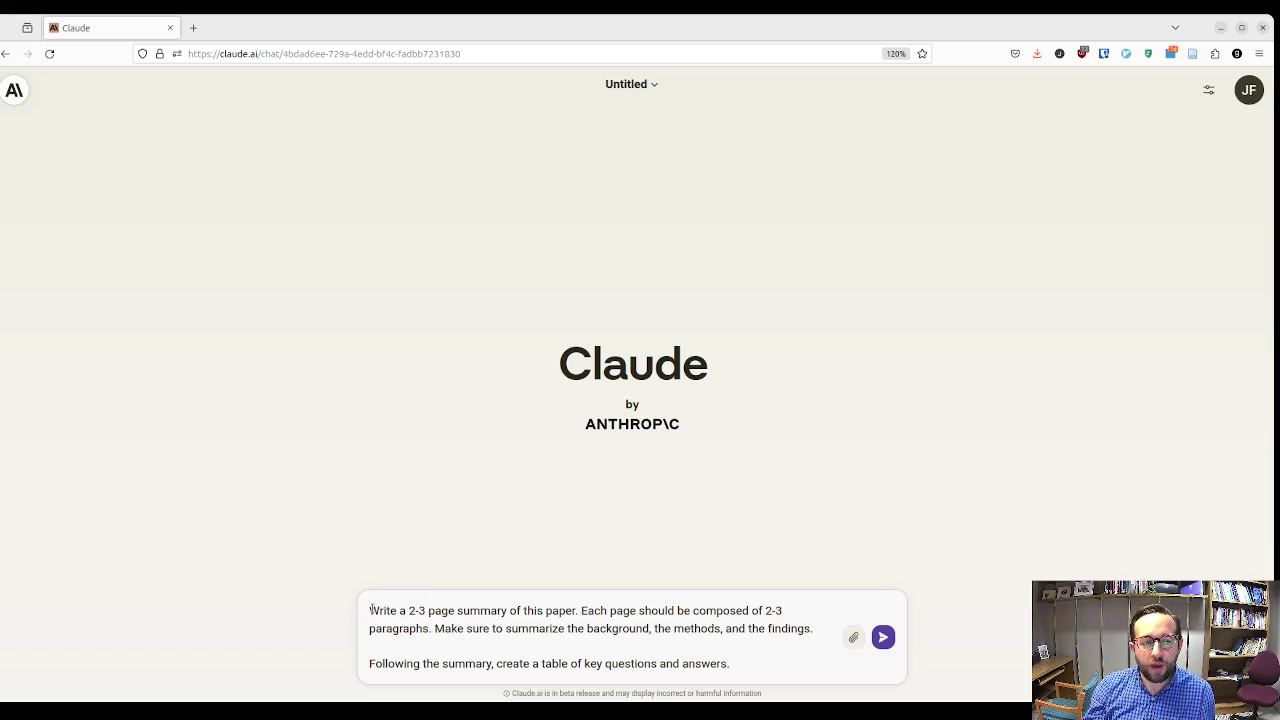
key("ctrl+plus")
key("ctrl+plus")
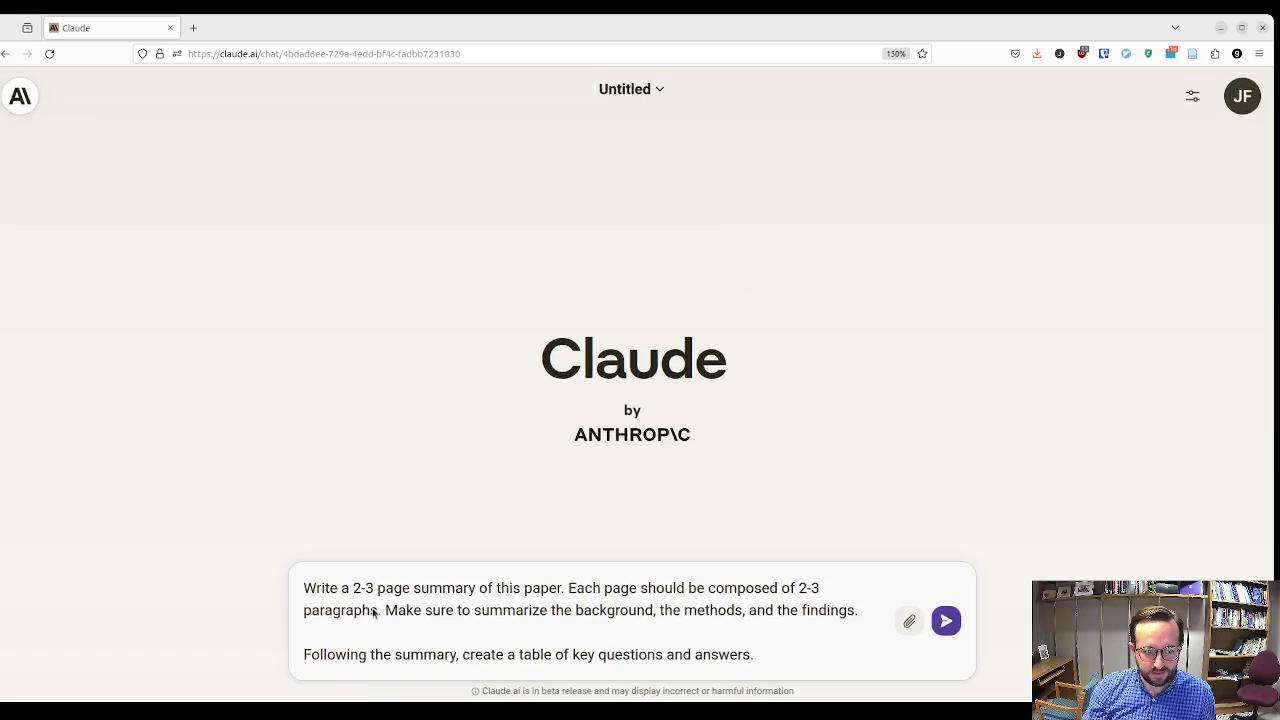
key("ctrl+plus")
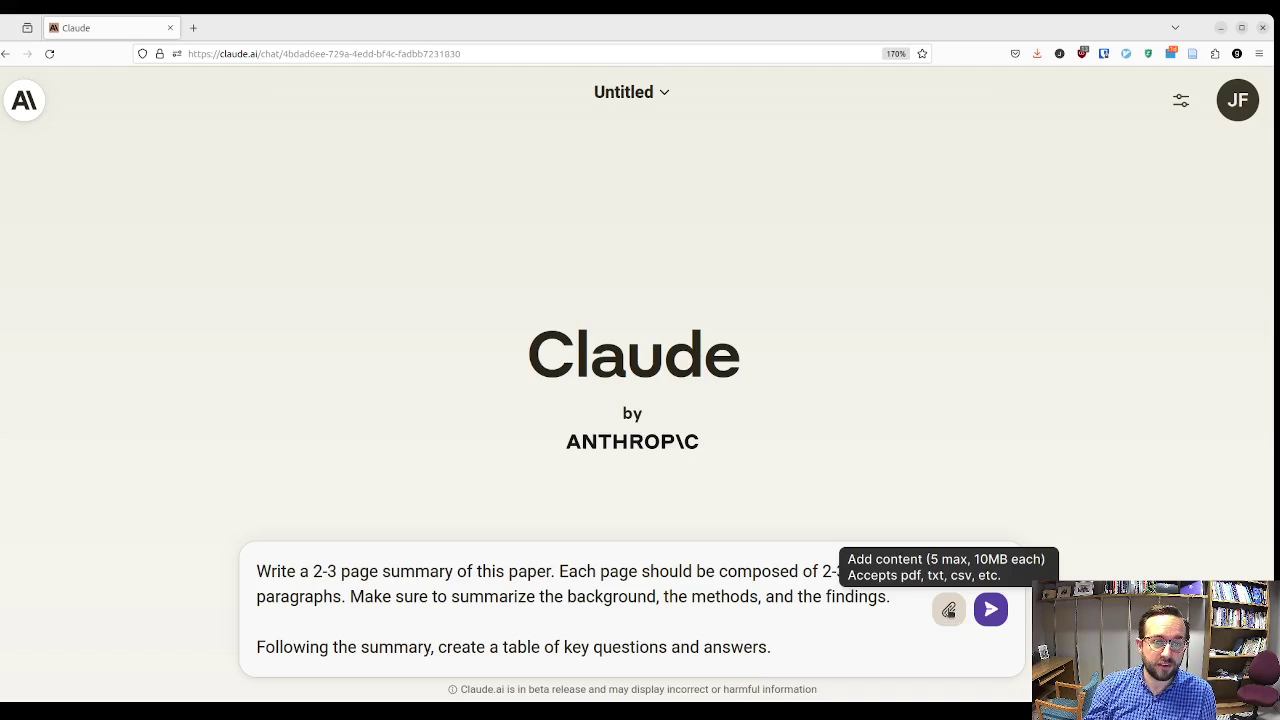
Attach the Feld paper PDF and send the summary request with it.
left_click(948, 610)
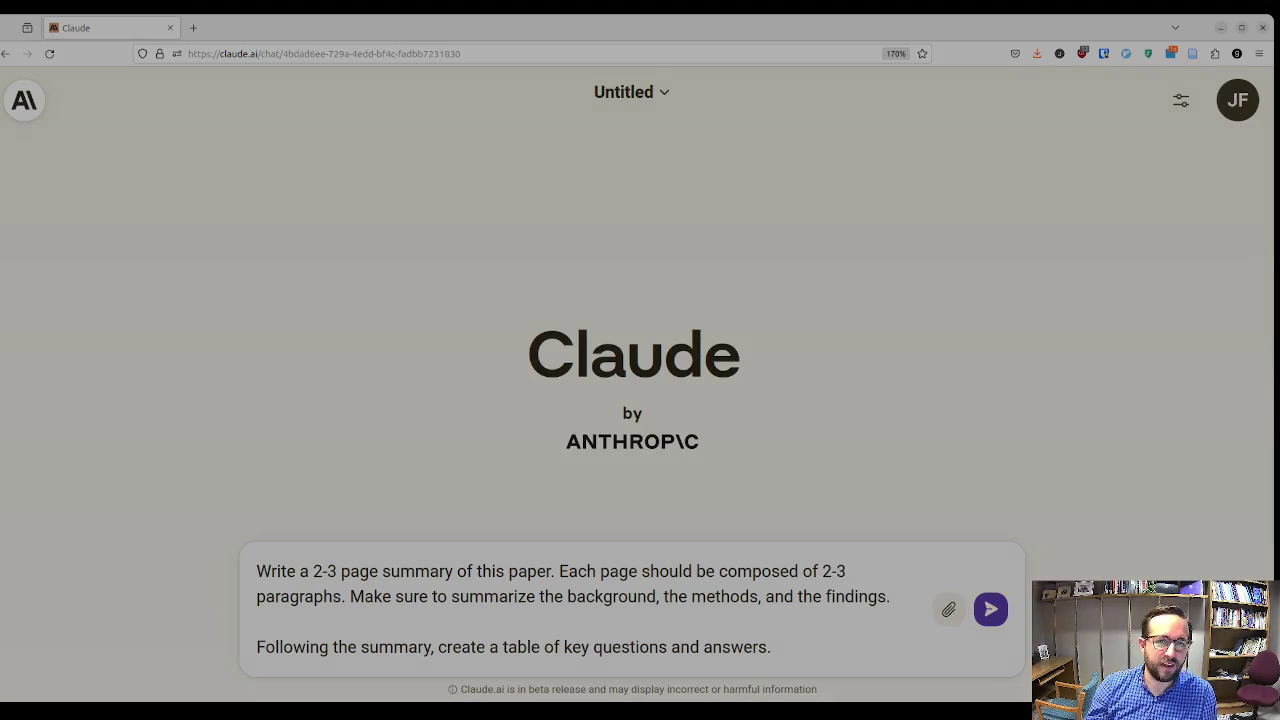
double_click(216, 165)
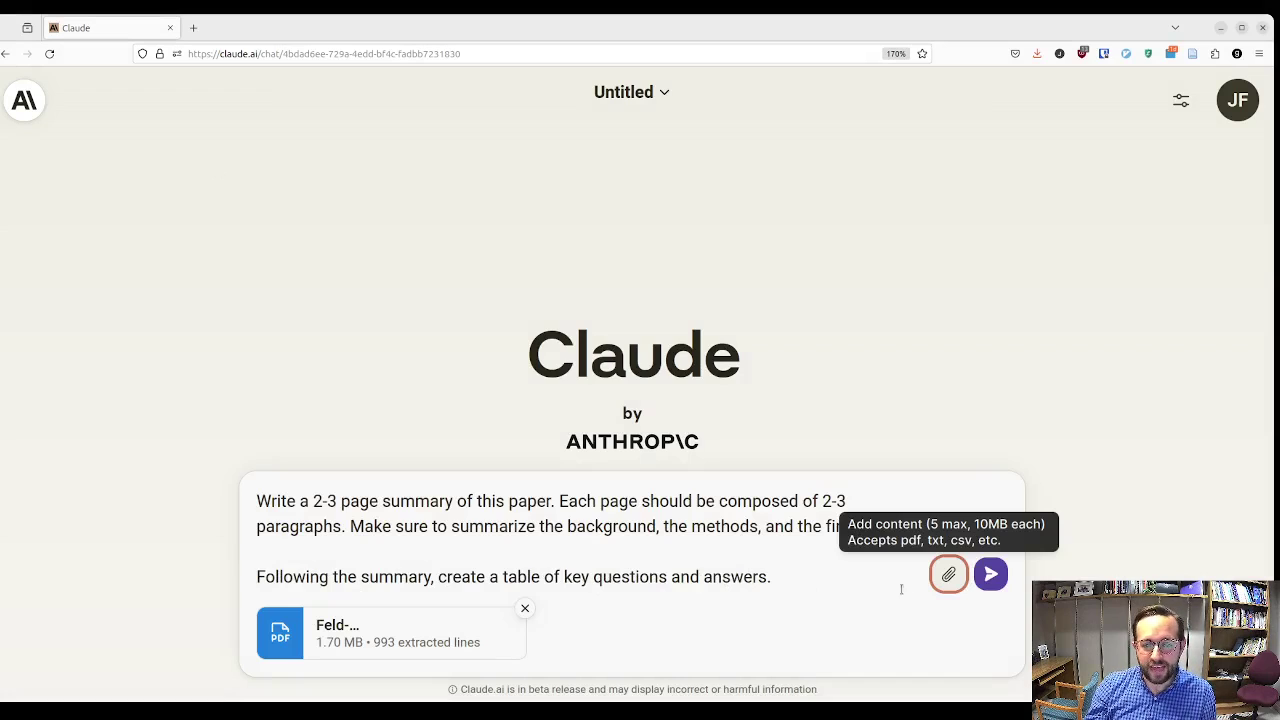
left_click(992, 576)
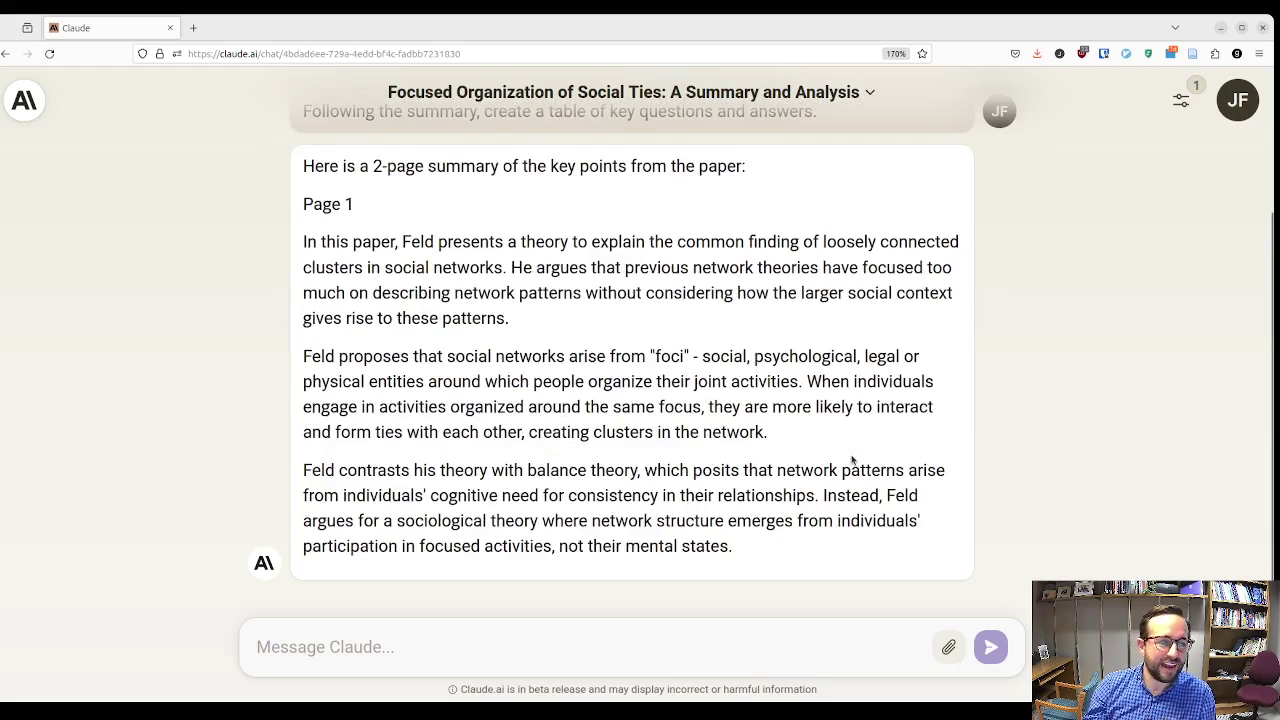
scroll(950, 387, "up", 3)
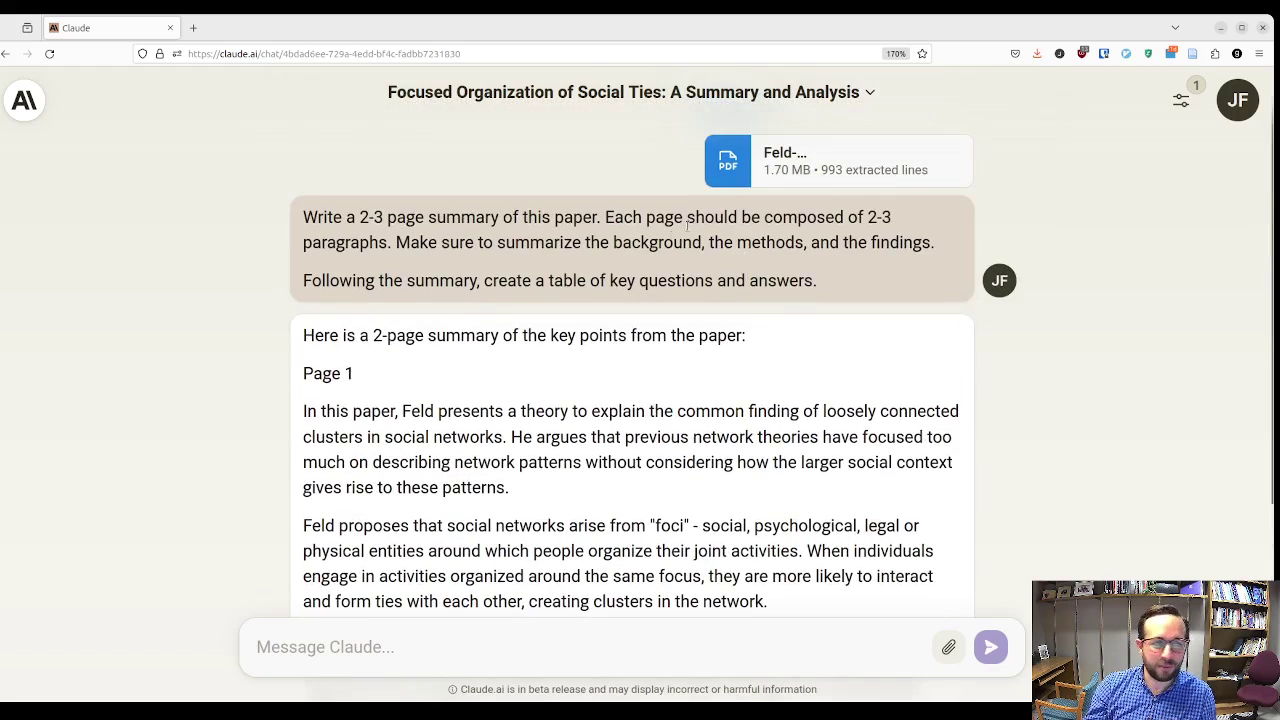
scroll(800, 406, "down", 4)
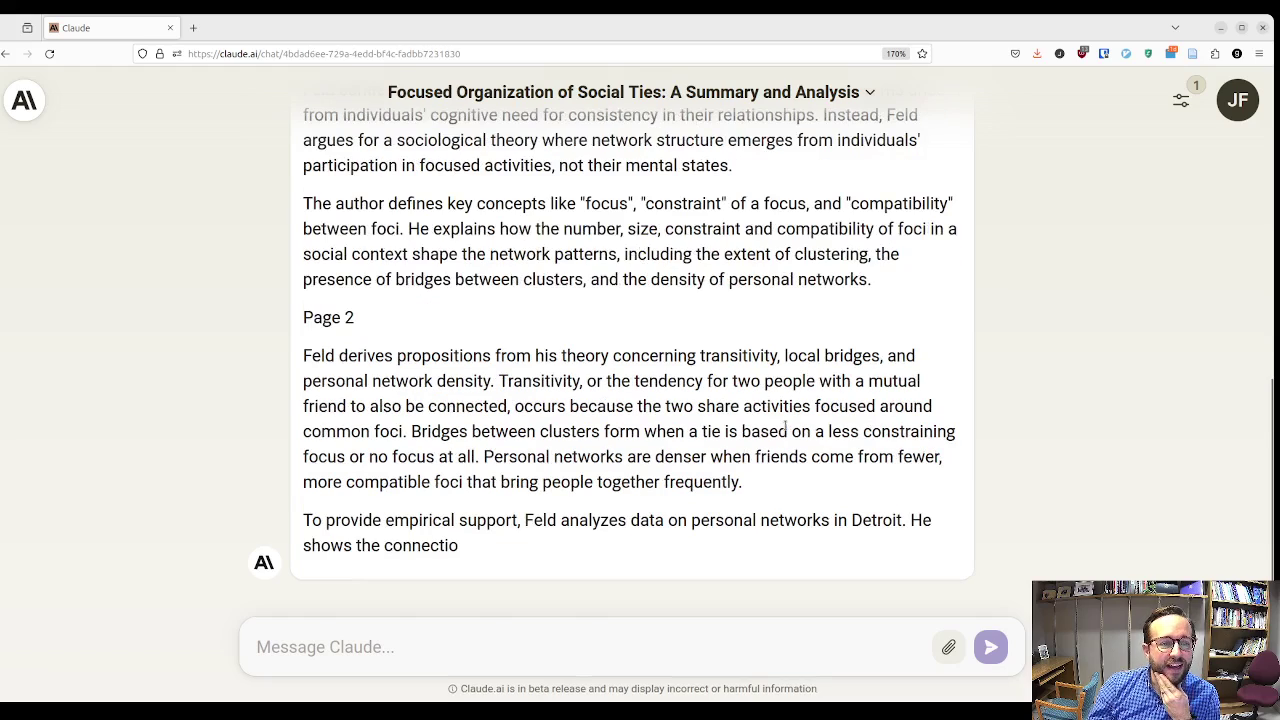
scroll(787, 427, "up", 5)
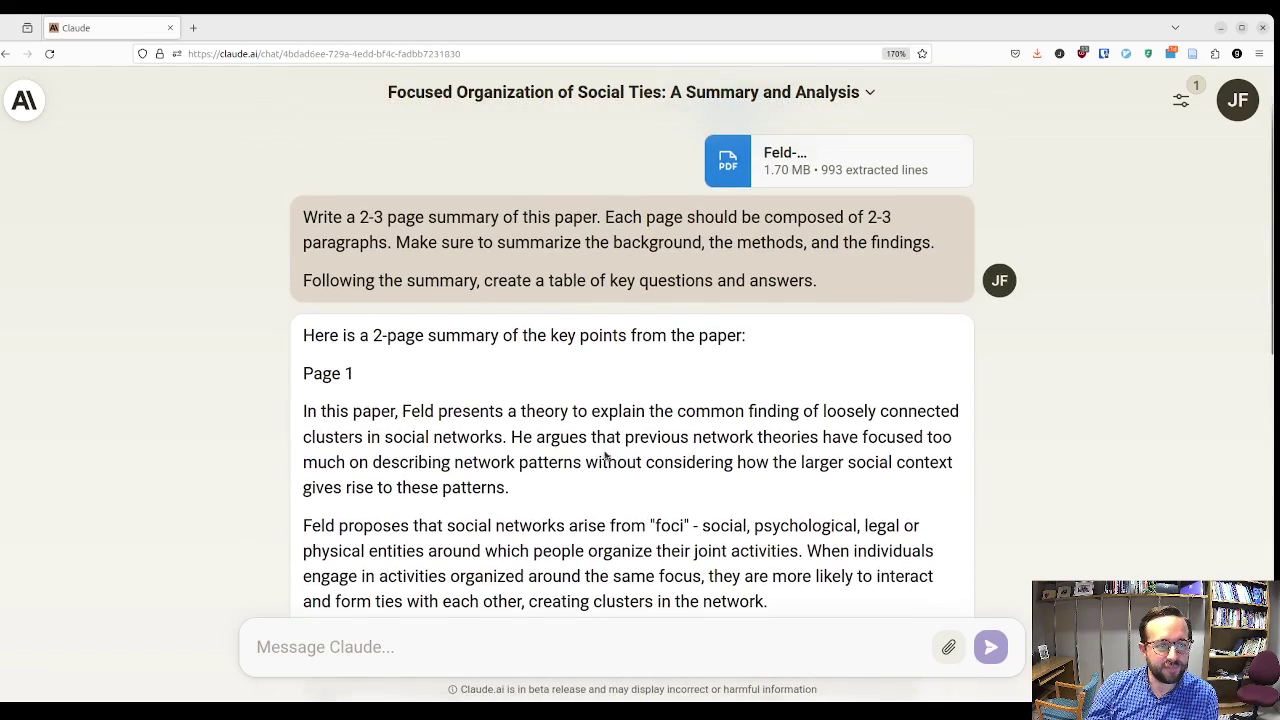
scroll(604, 455, "down", 1)
scroll(604, 455, "down", 1)
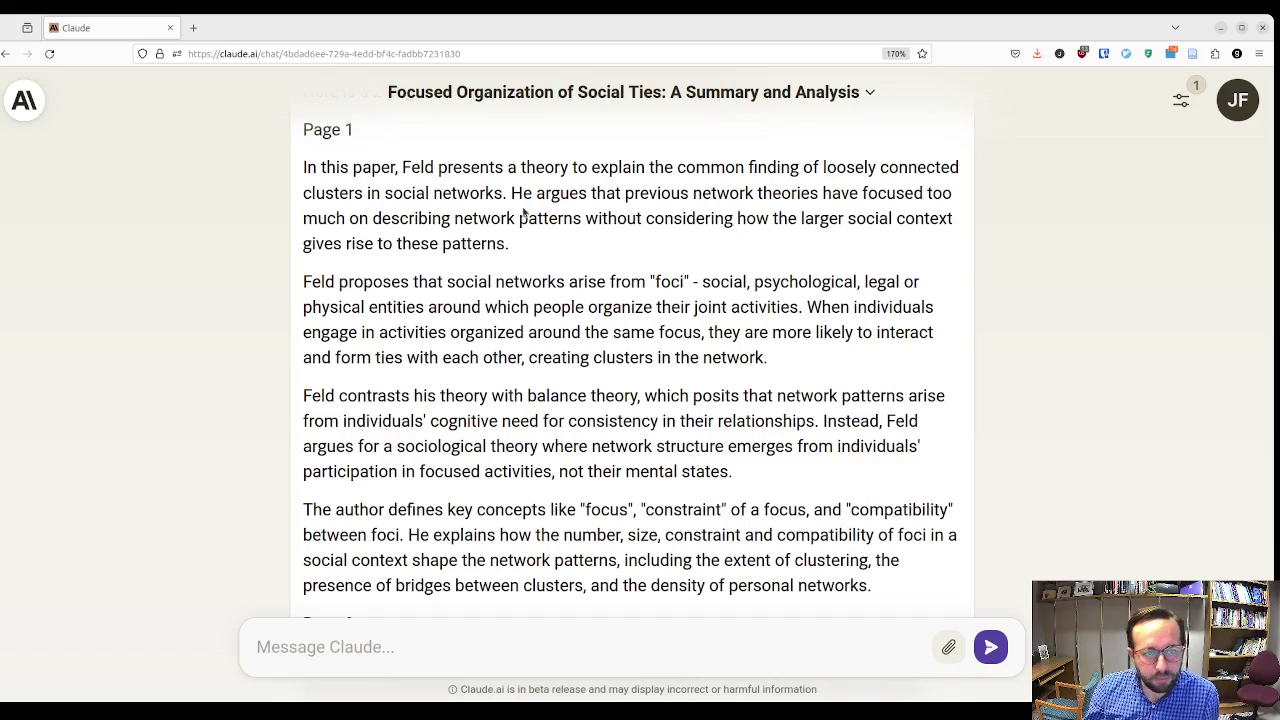
scroll(684, 422, "down", 1)
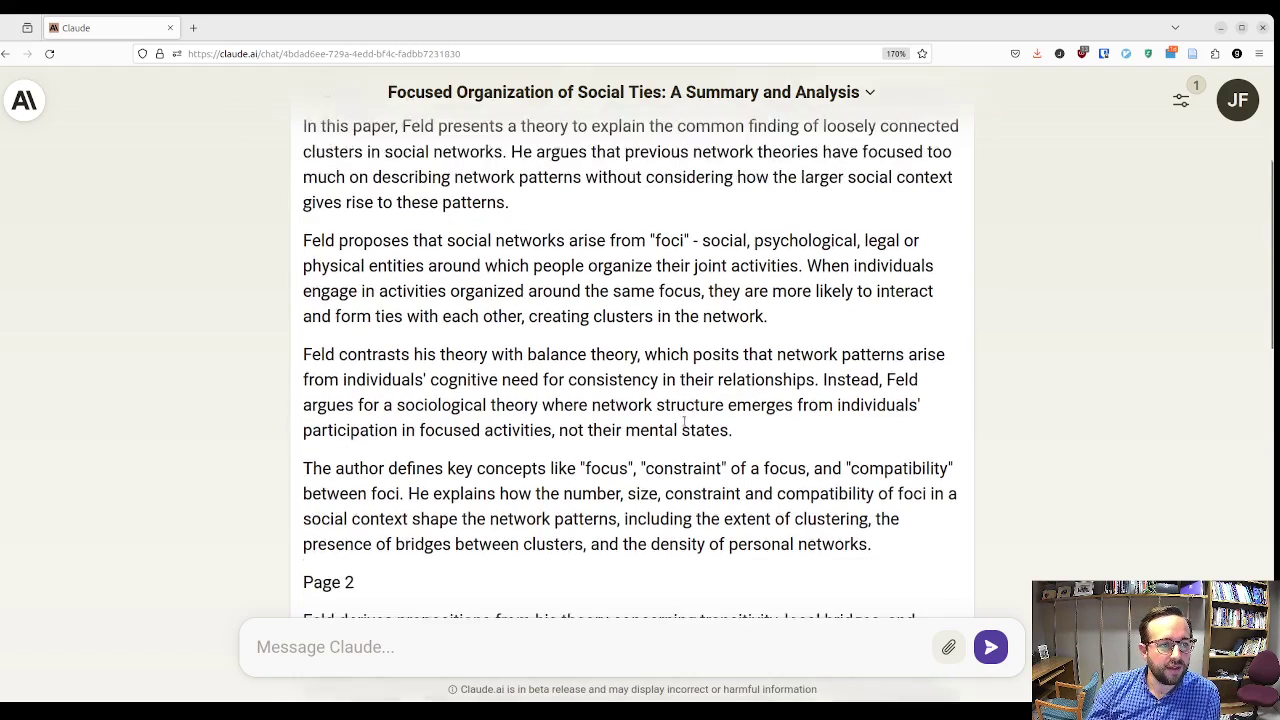
scroll(684, 422, "down", 4)
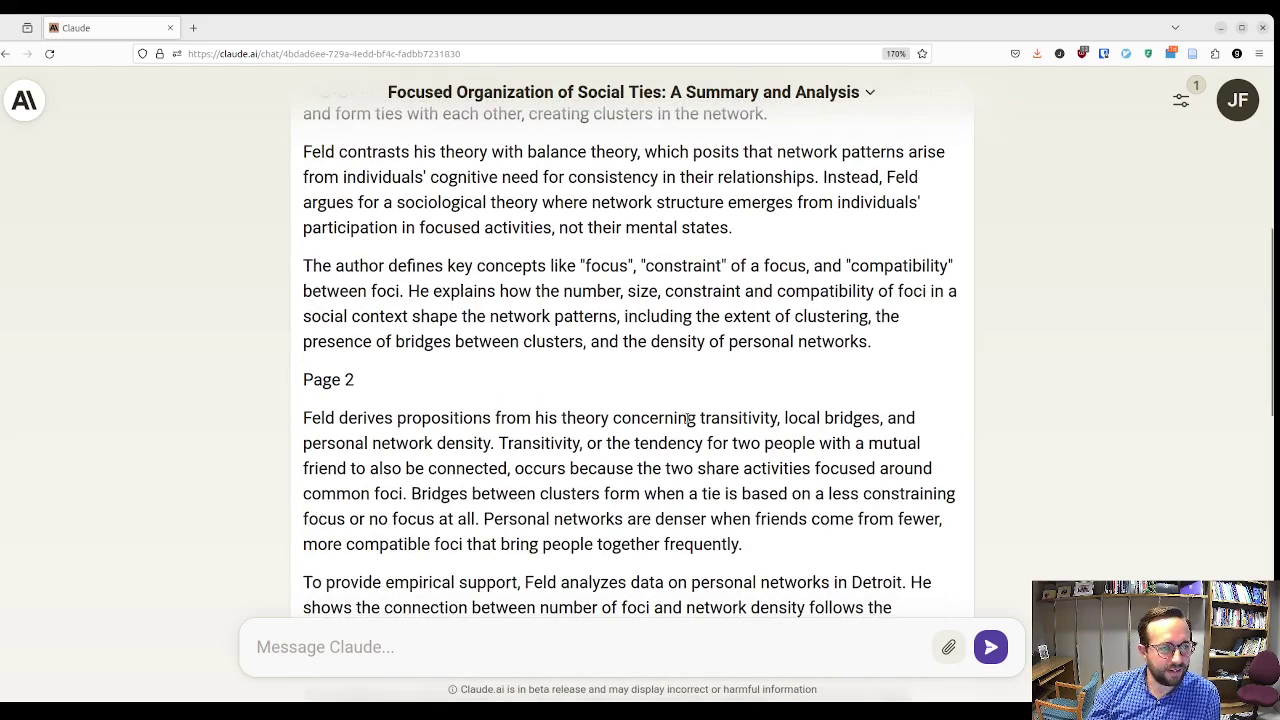
scroll(690, 444, "down", 5)
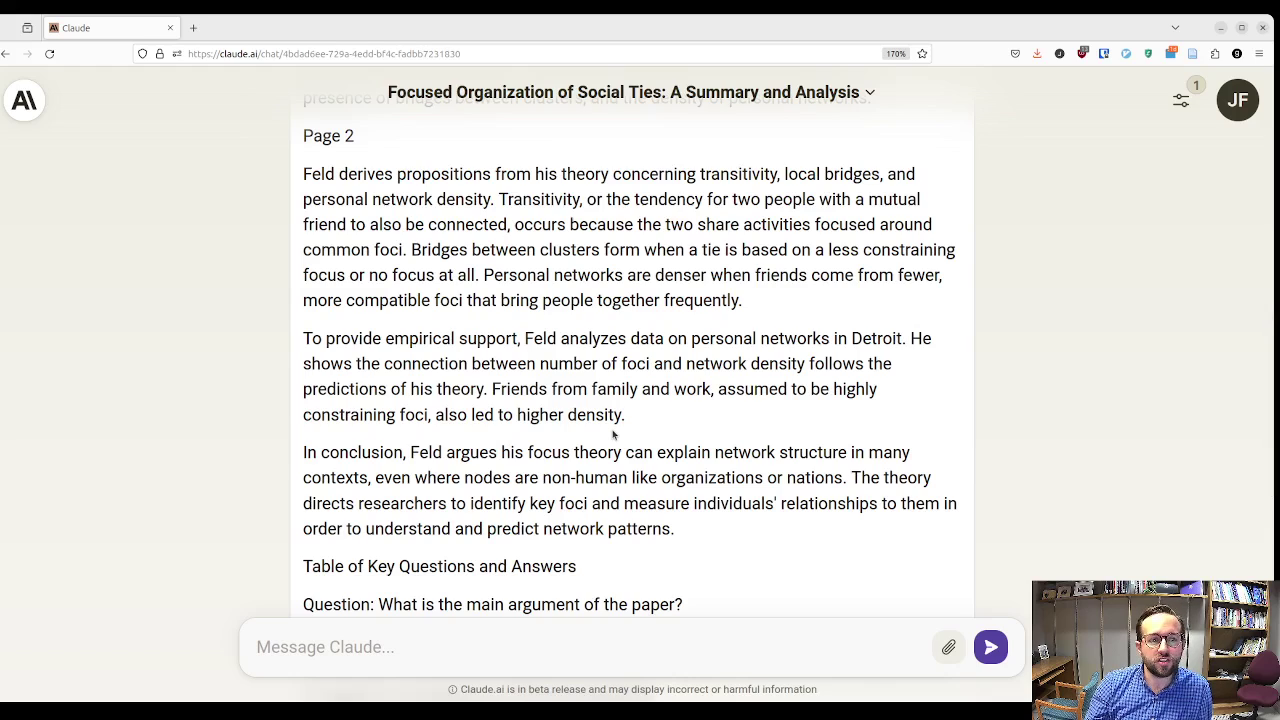
scroll(613, 433, "down", 5)
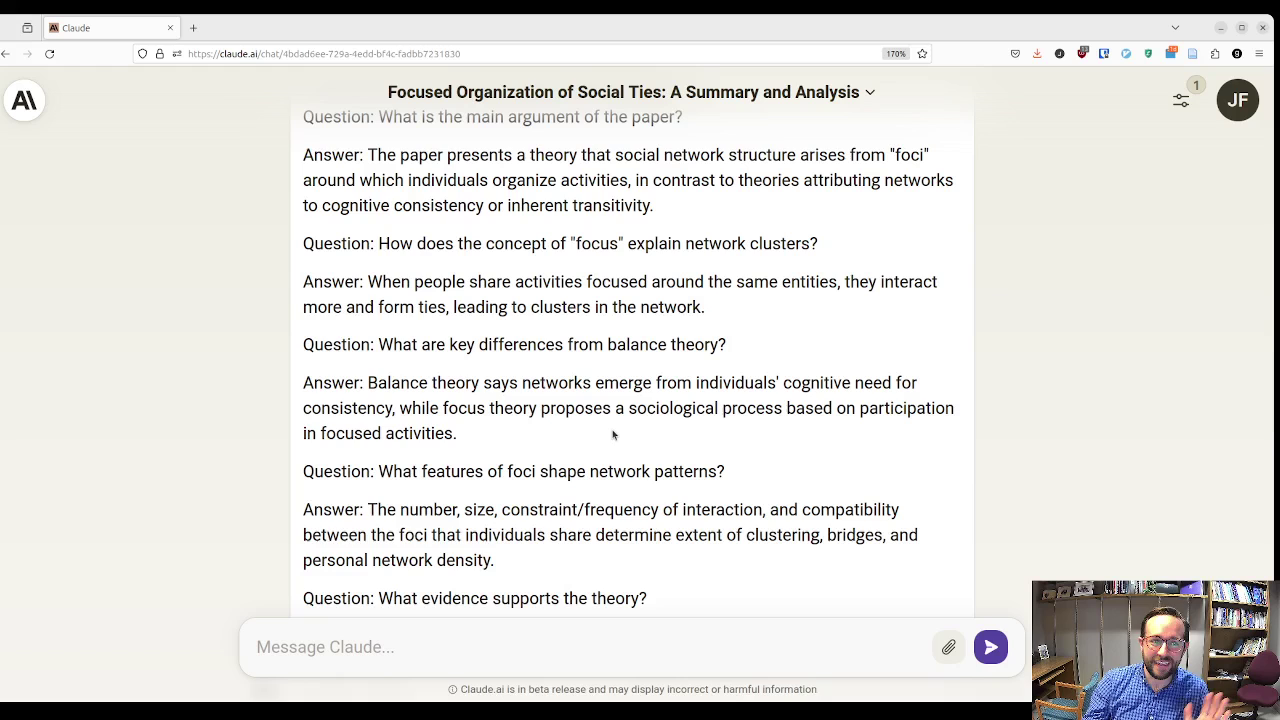
scroll(467, 422, "up", 2)
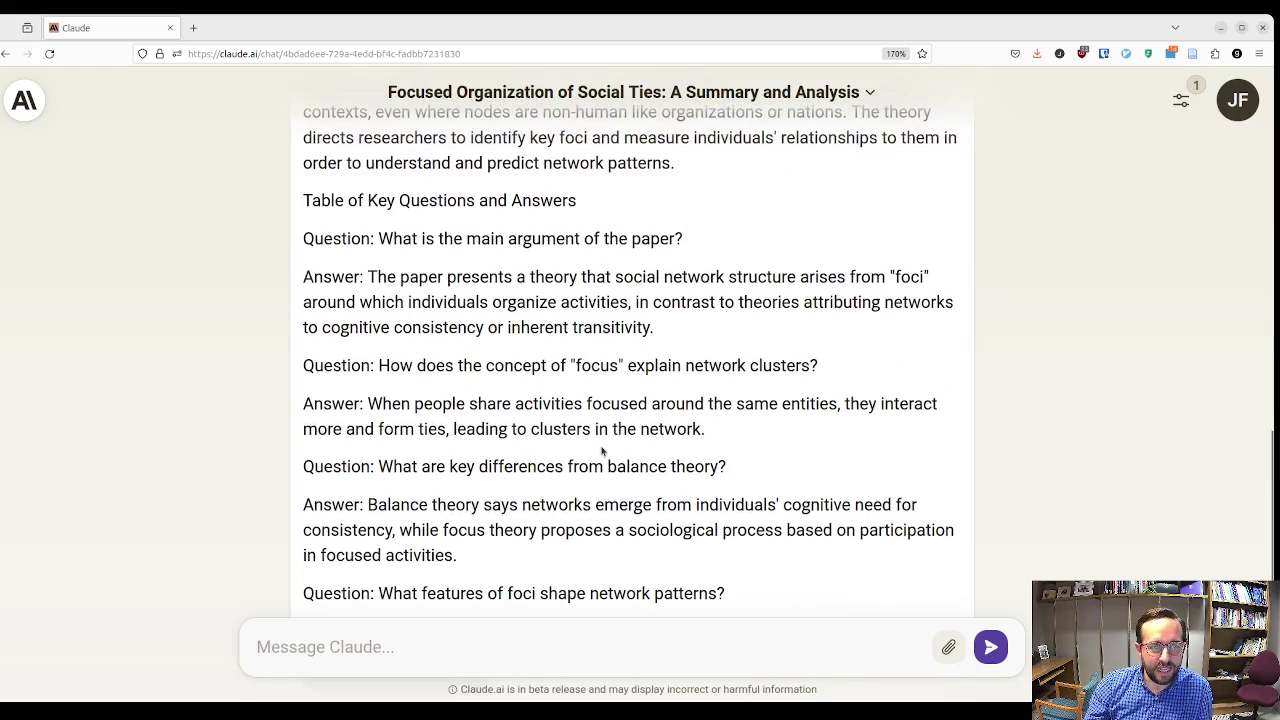
scroll(603, 466, "down", 2)
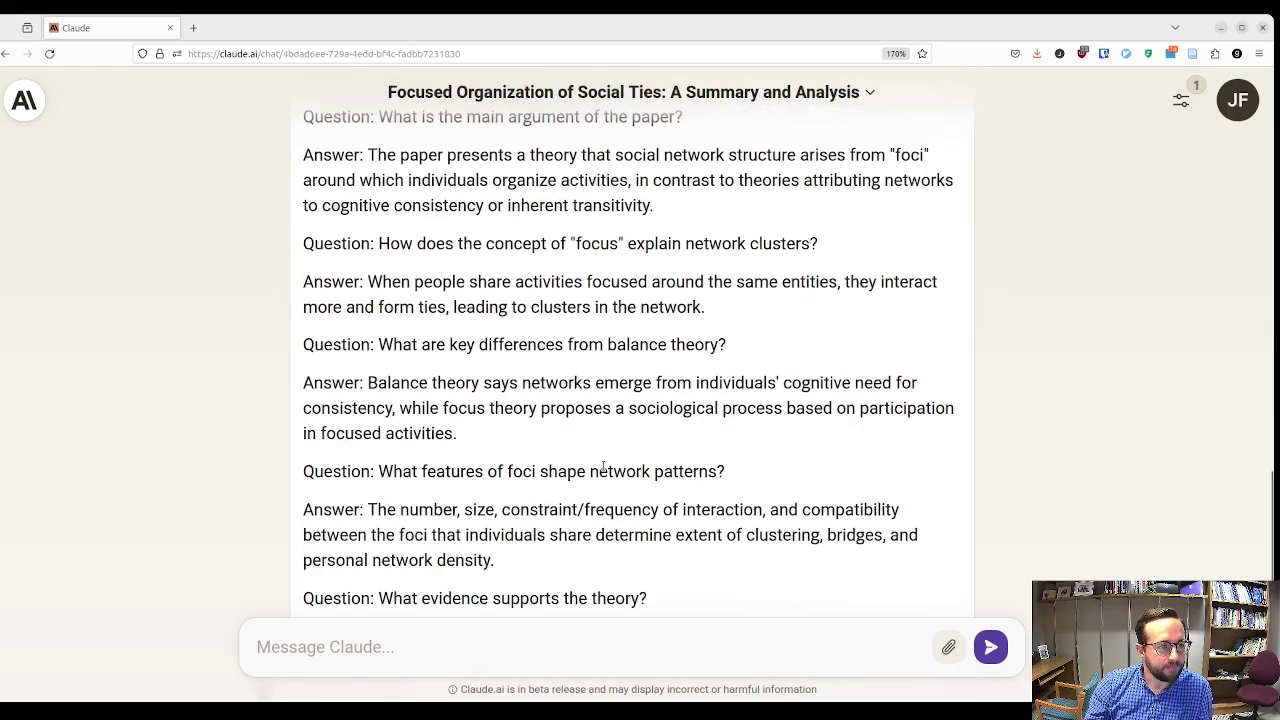
scroll(603, 466, "down", 2)
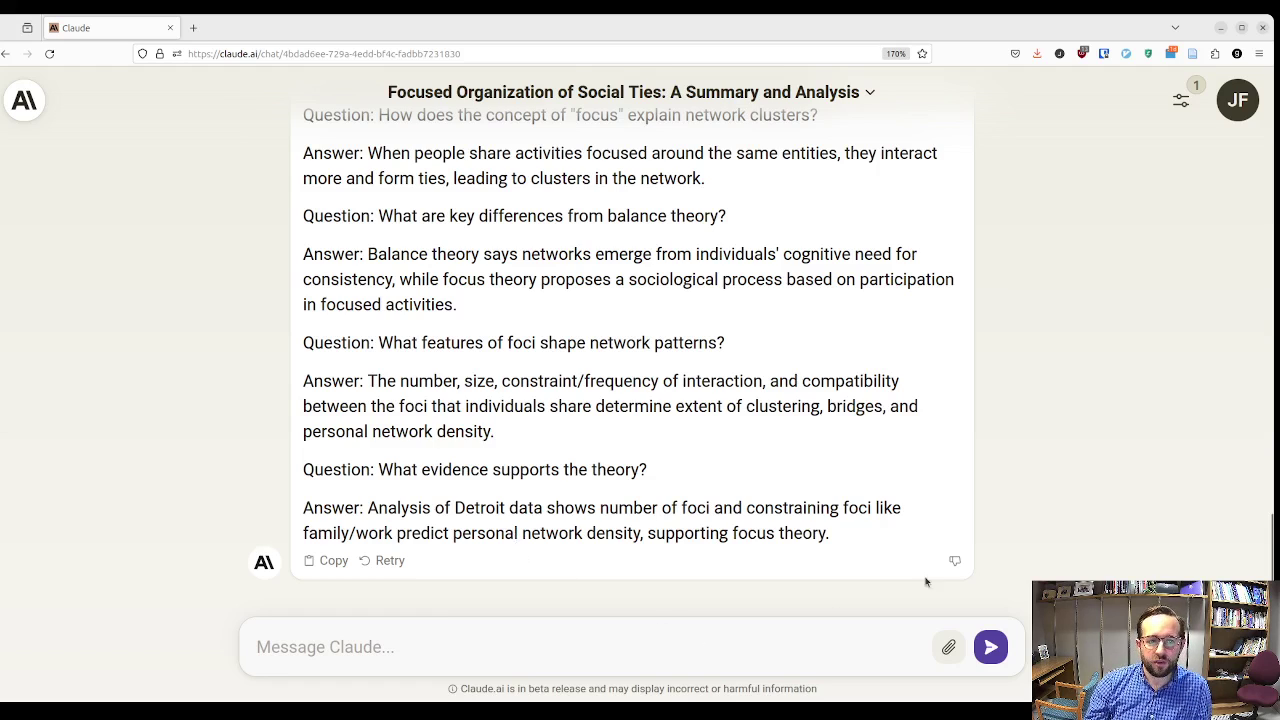
left_click(603, 643)
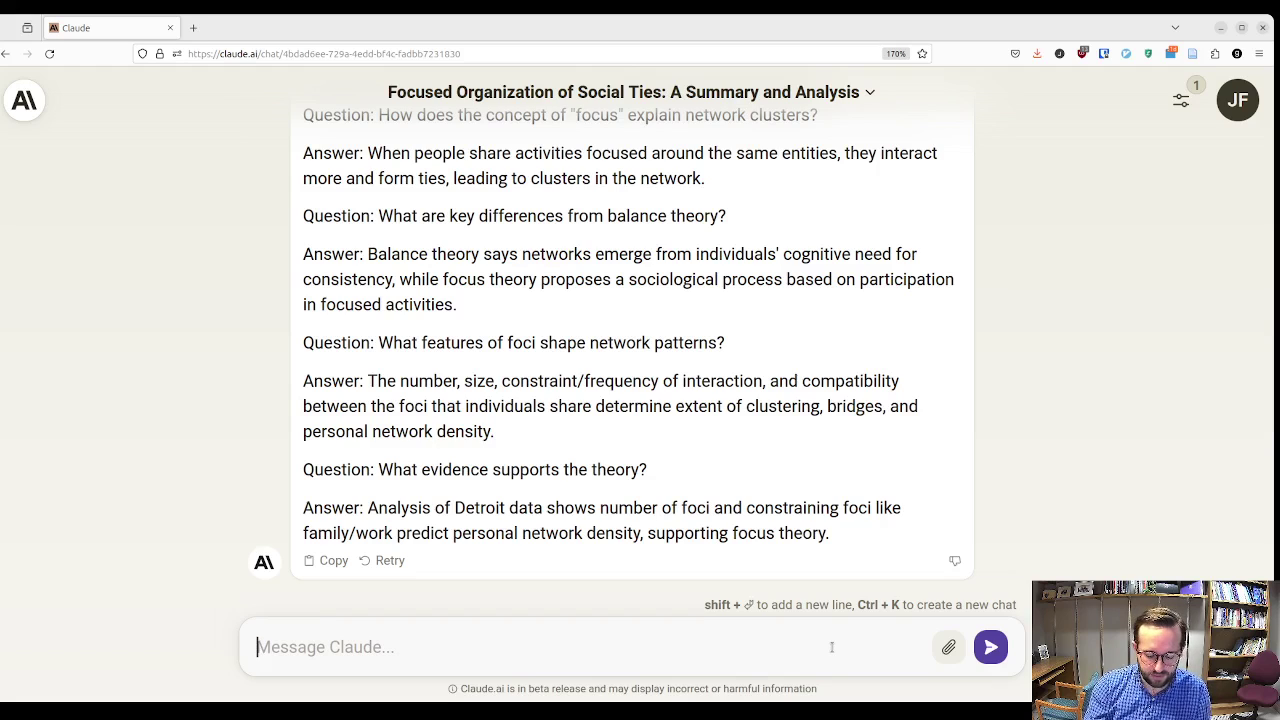
Ask 'What does focus theory have to do with transitivity?', then draft a simpler-terms follow-up.
type("What do")
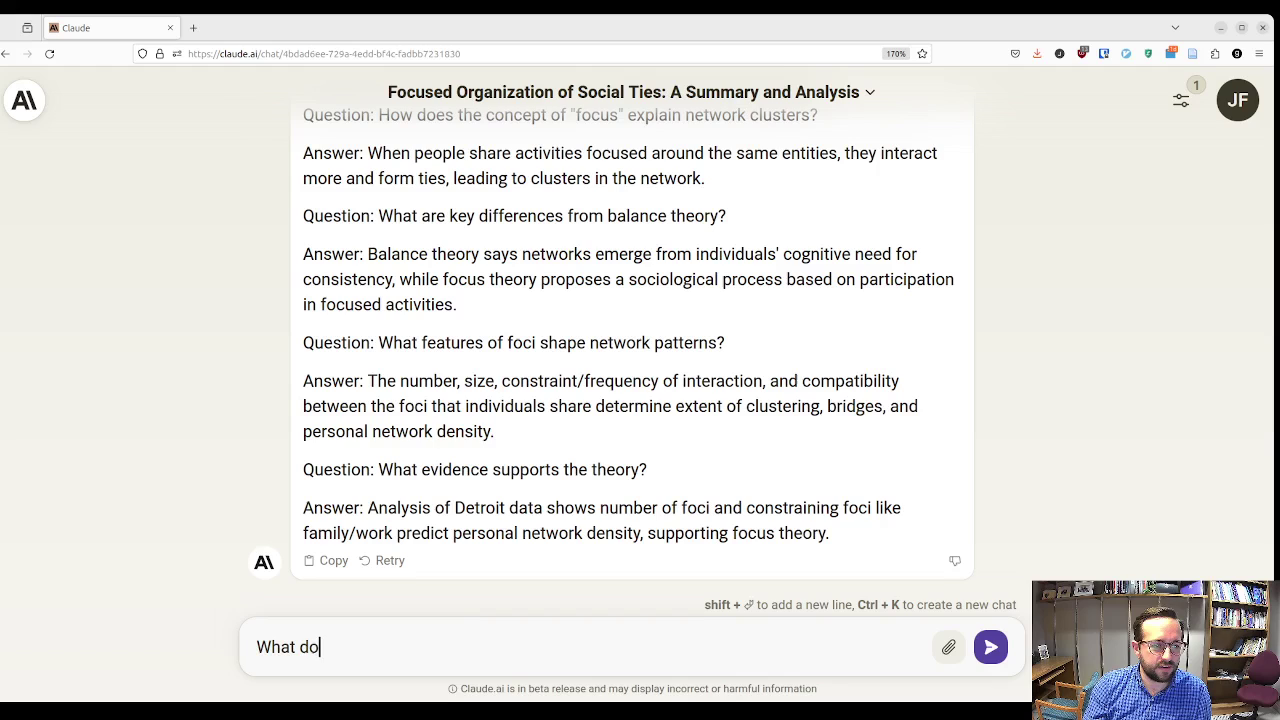
type("es focus theory have ")
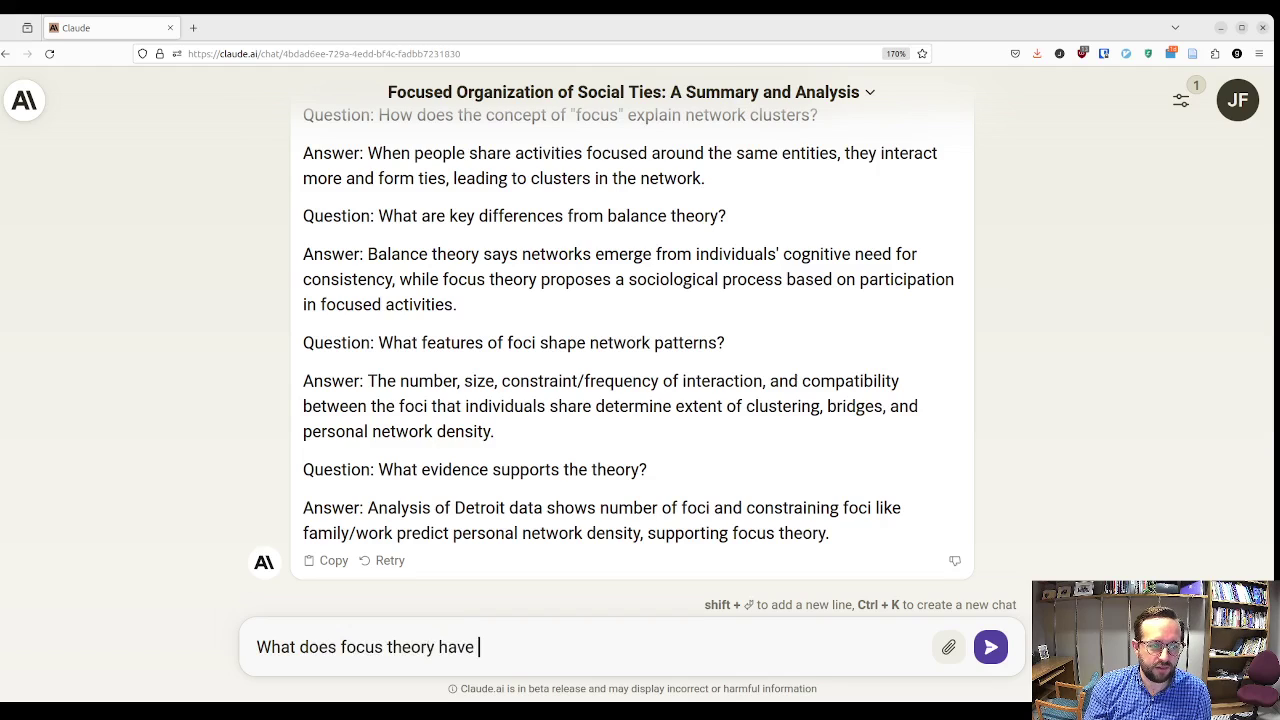
type("to do with tra")
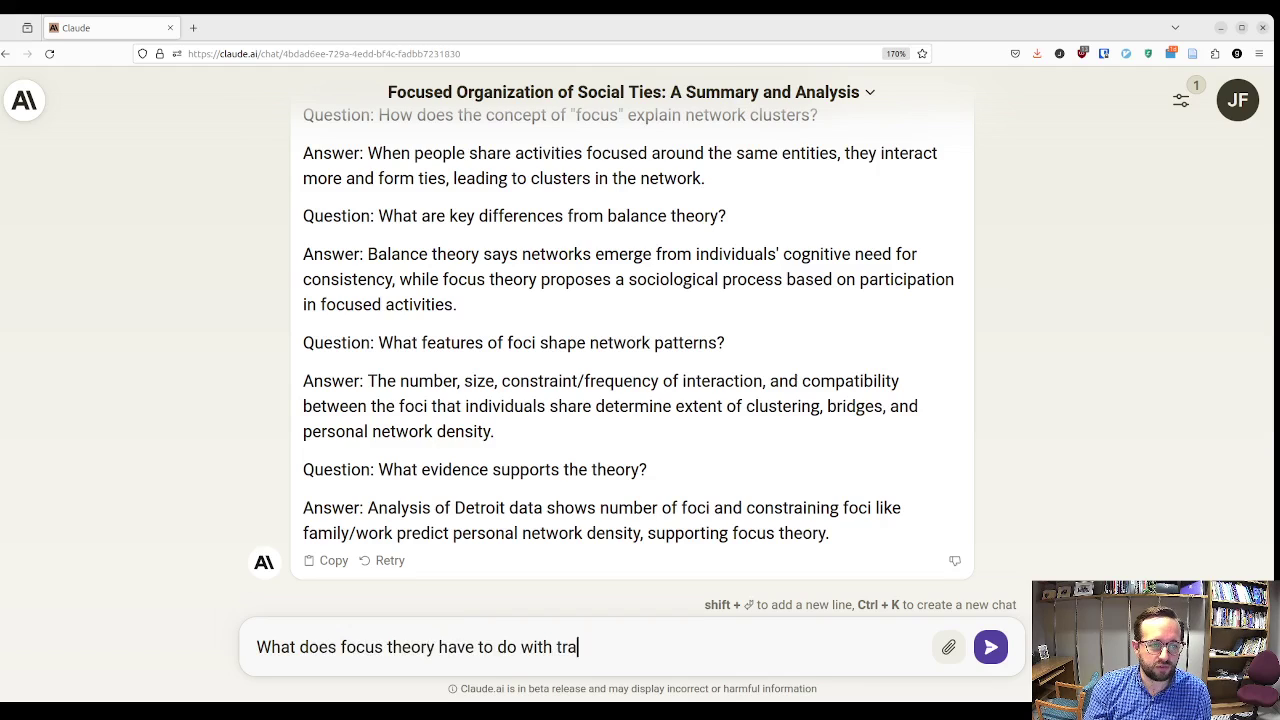
type("nsitivity?")
key("Return")
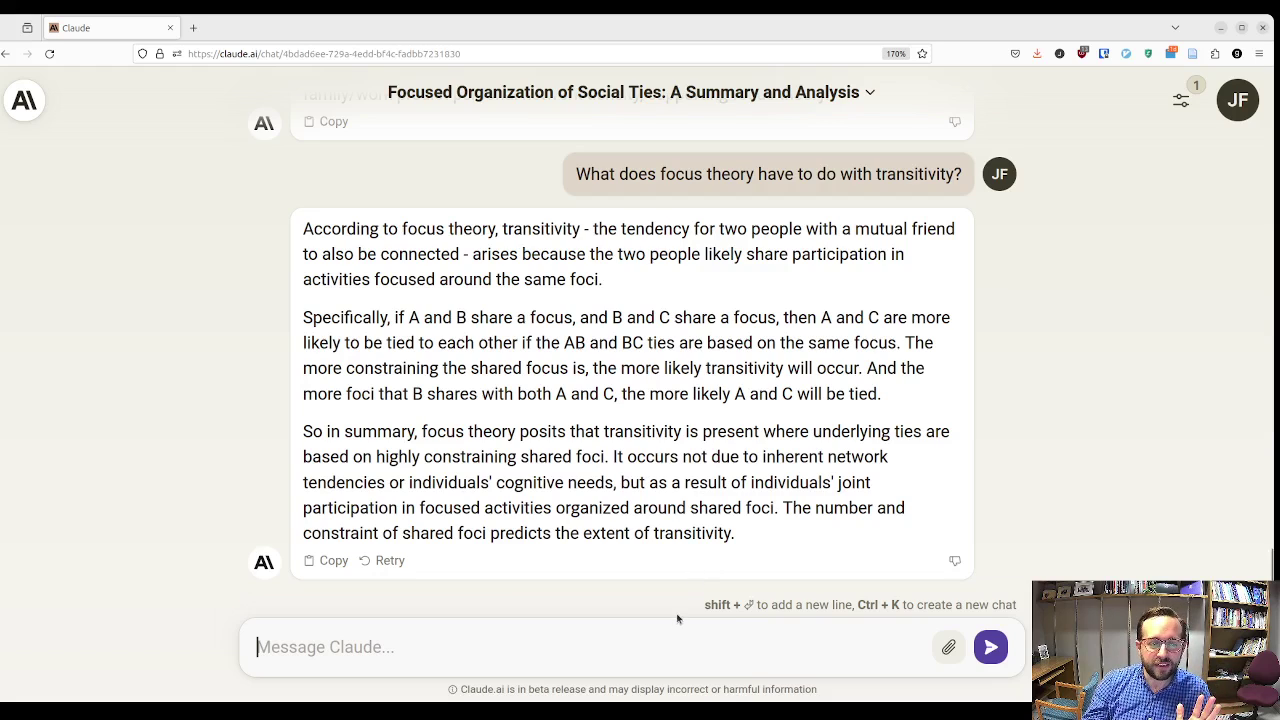
type("Coul")
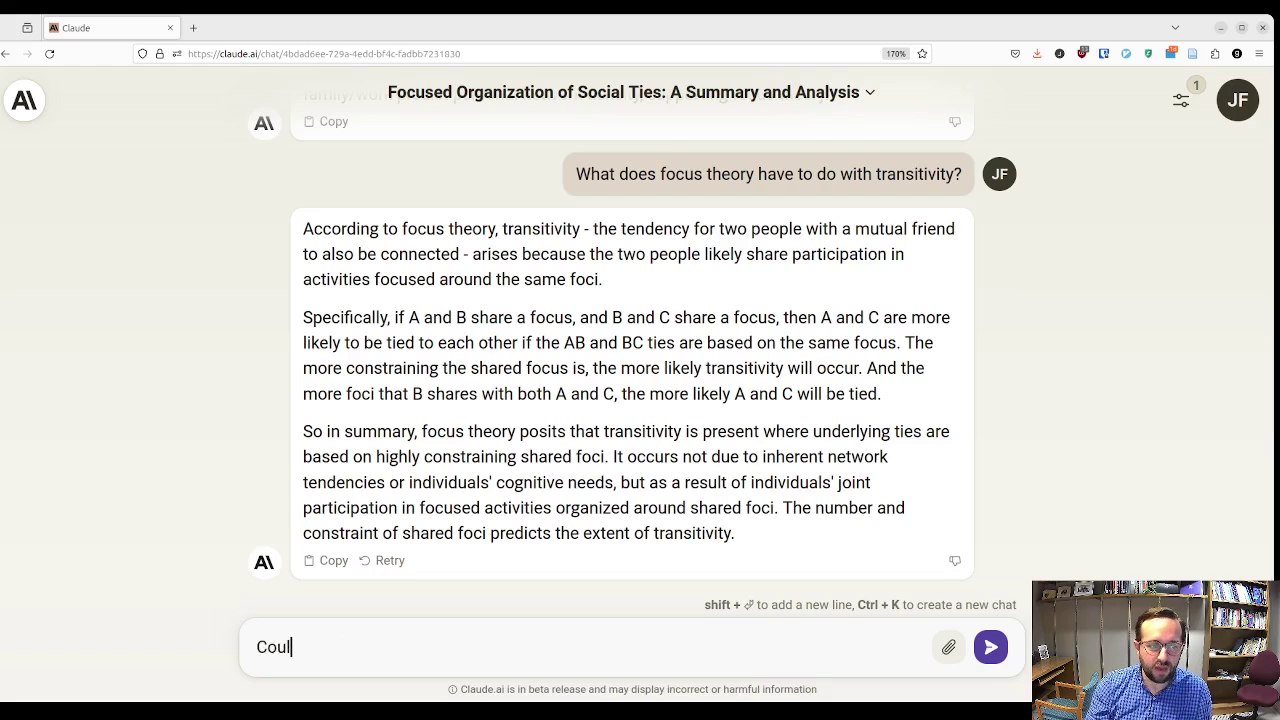
type("d yo")
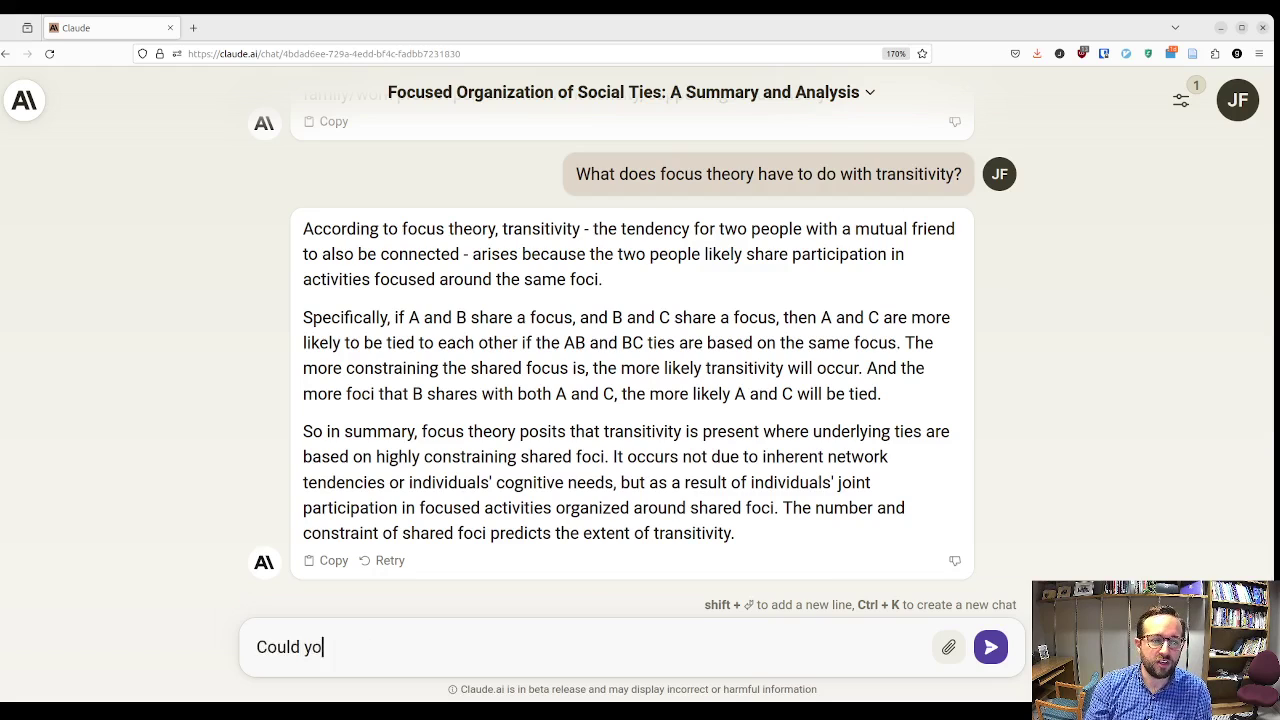
type("u explain that to ")
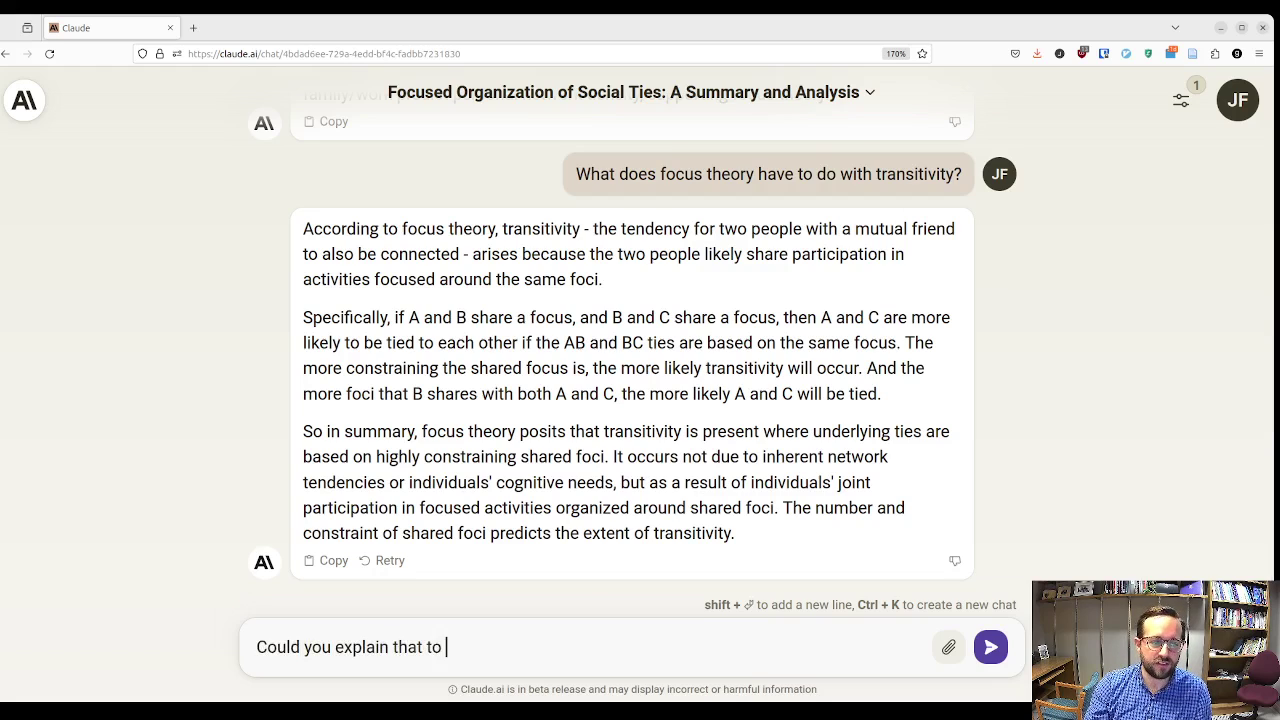
type("me in simpler terms?")
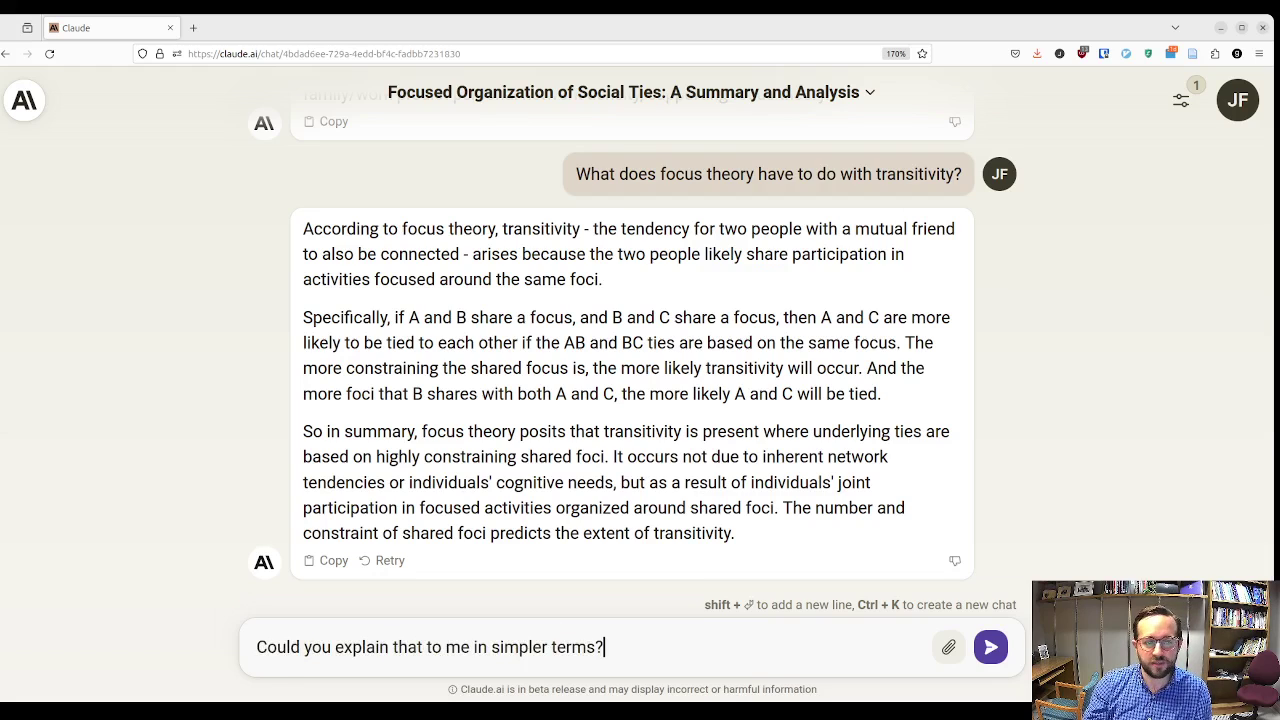
Send the simpler-terms request and read the bulleted reply with its shared church example.
key("Return")
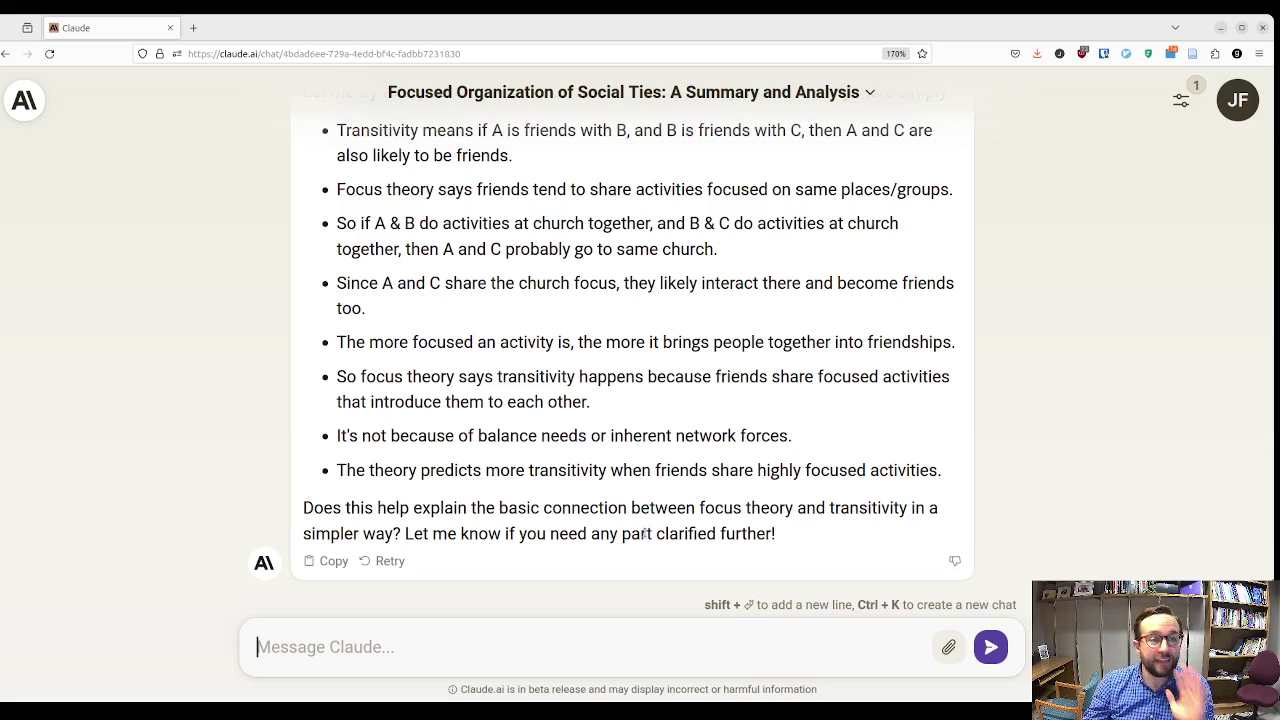
scroll(697, 501, "up", 3)
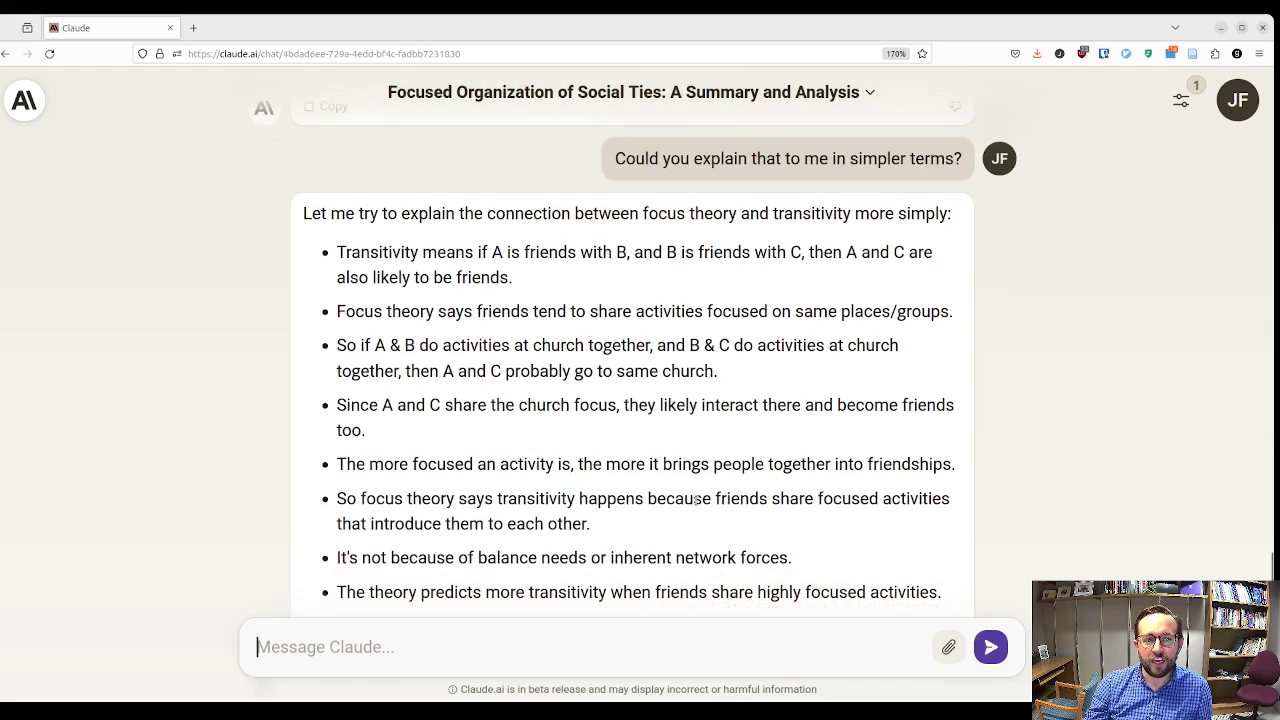
scroll(697, 501, "down", 3)
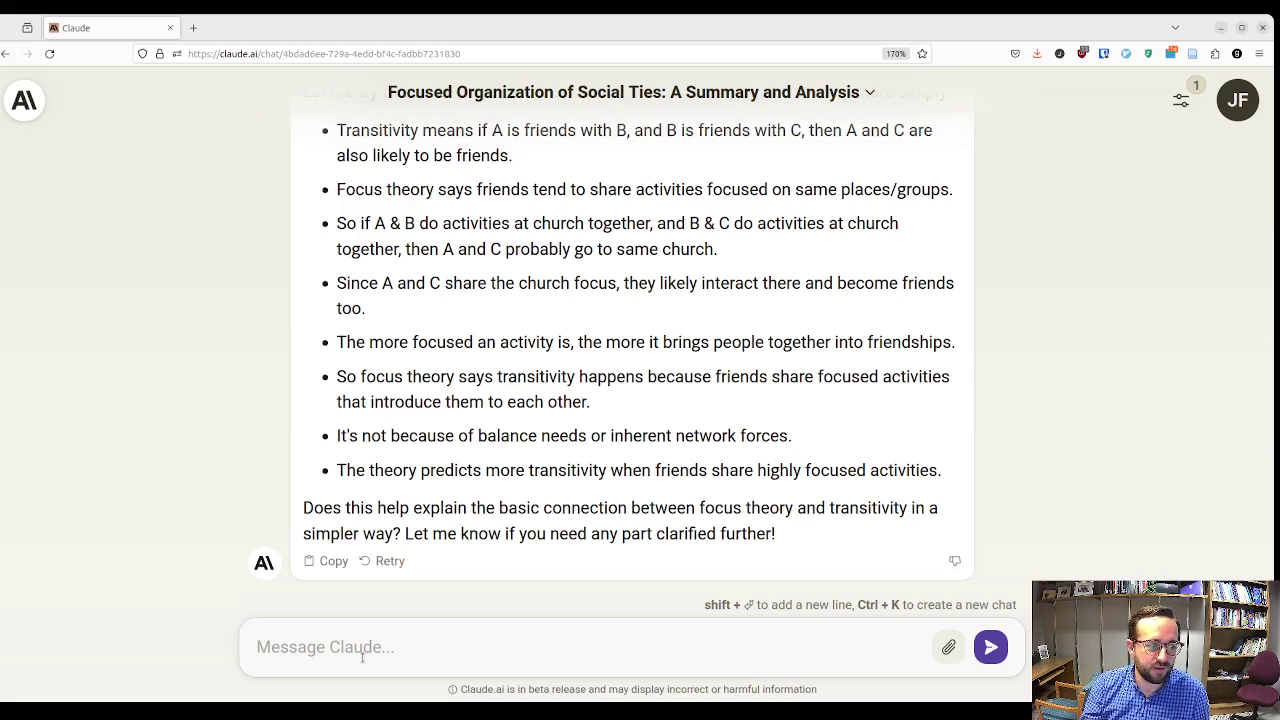
Send 'Even simpler!' to get a basic explanation built on a soccer club example.
type("Even simpler!")
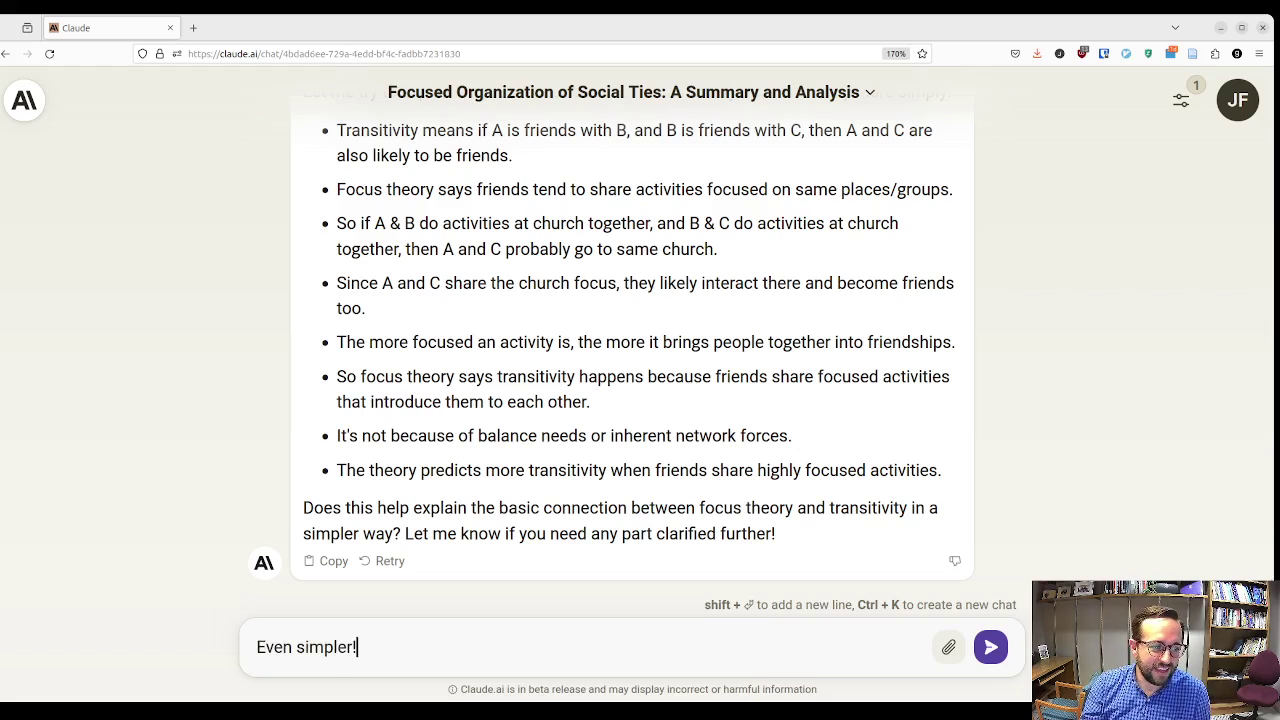
key("Return")
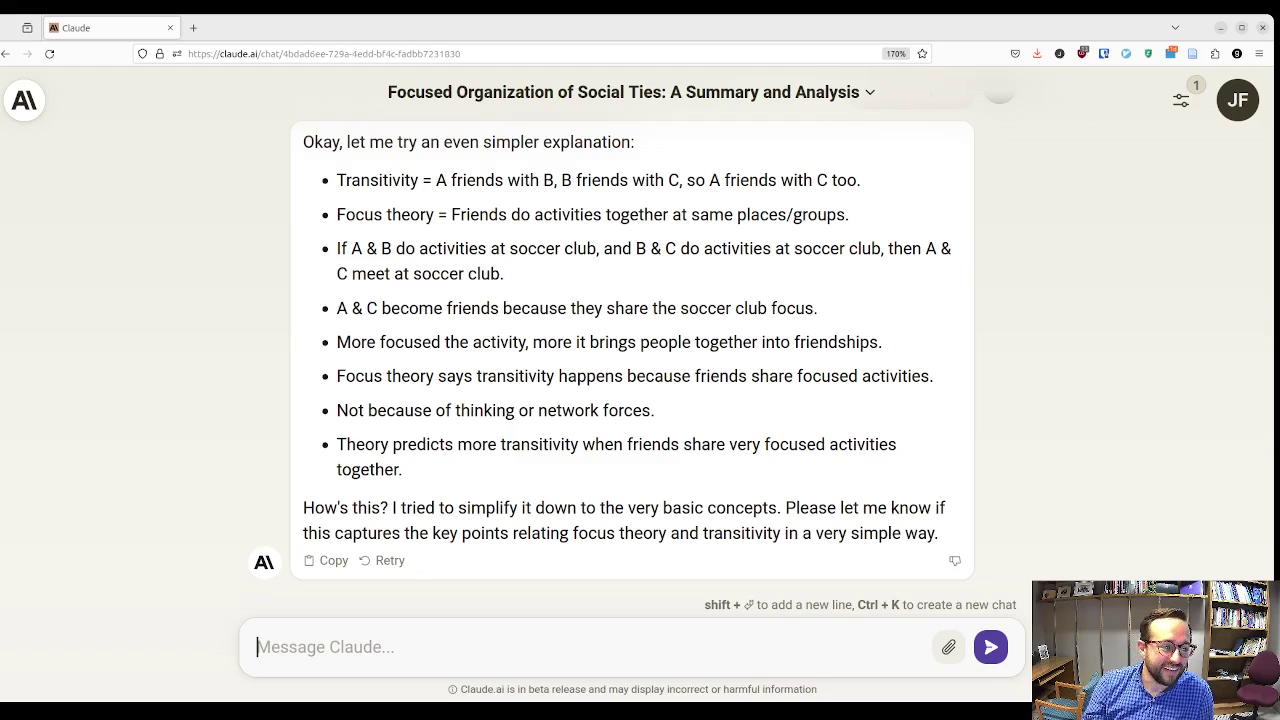
Write the follow-up 'Ah! So this says that psychological explanations for network structure aren't that important?'.
type("Ah!")
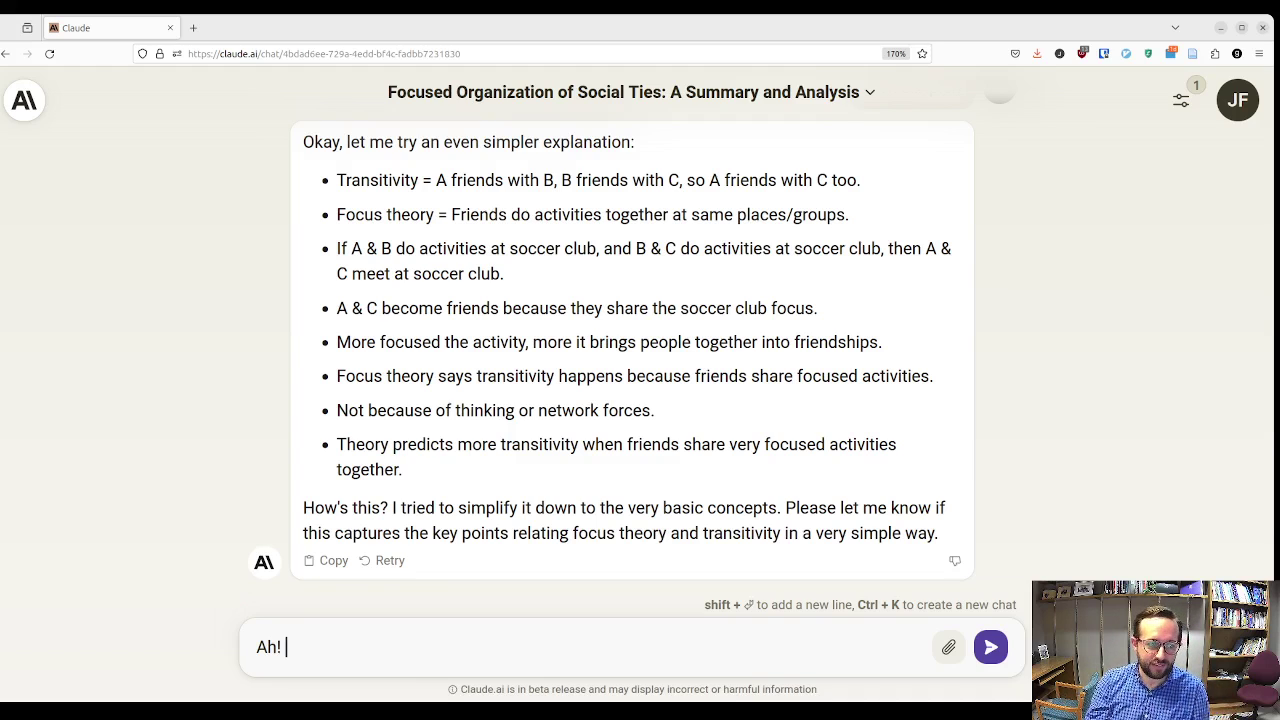
type("So")
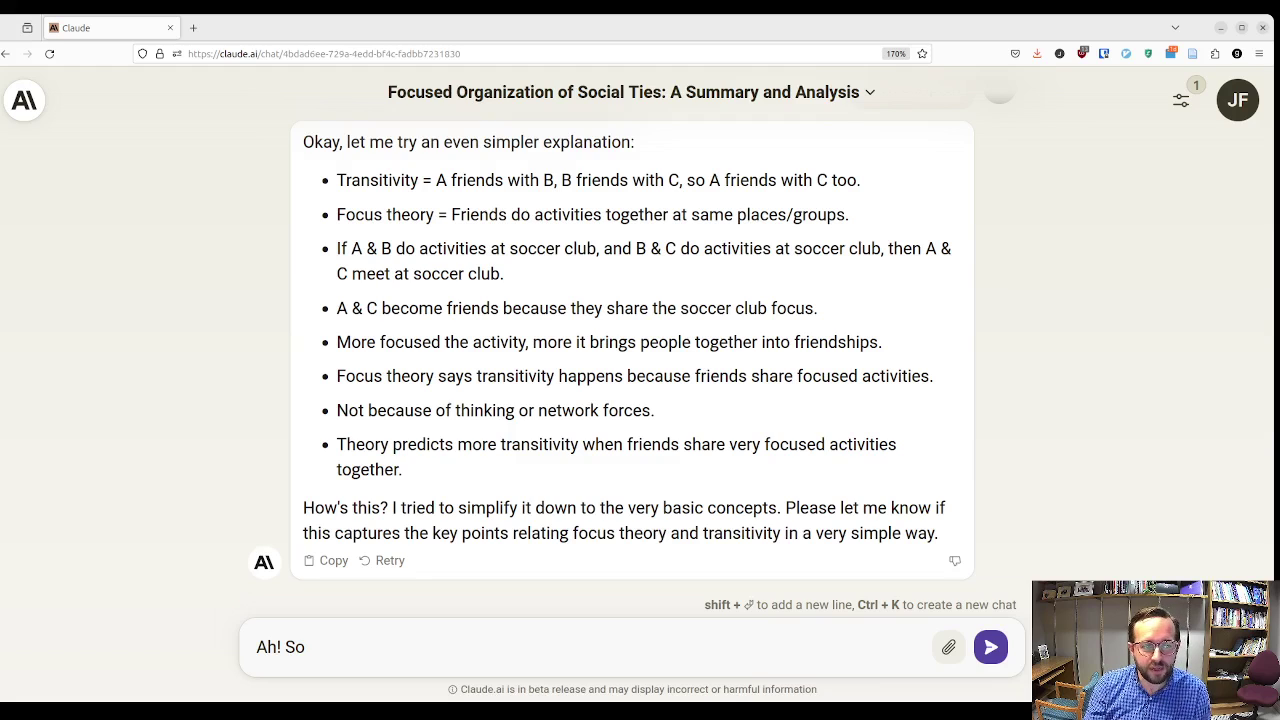
type(" this says that ")
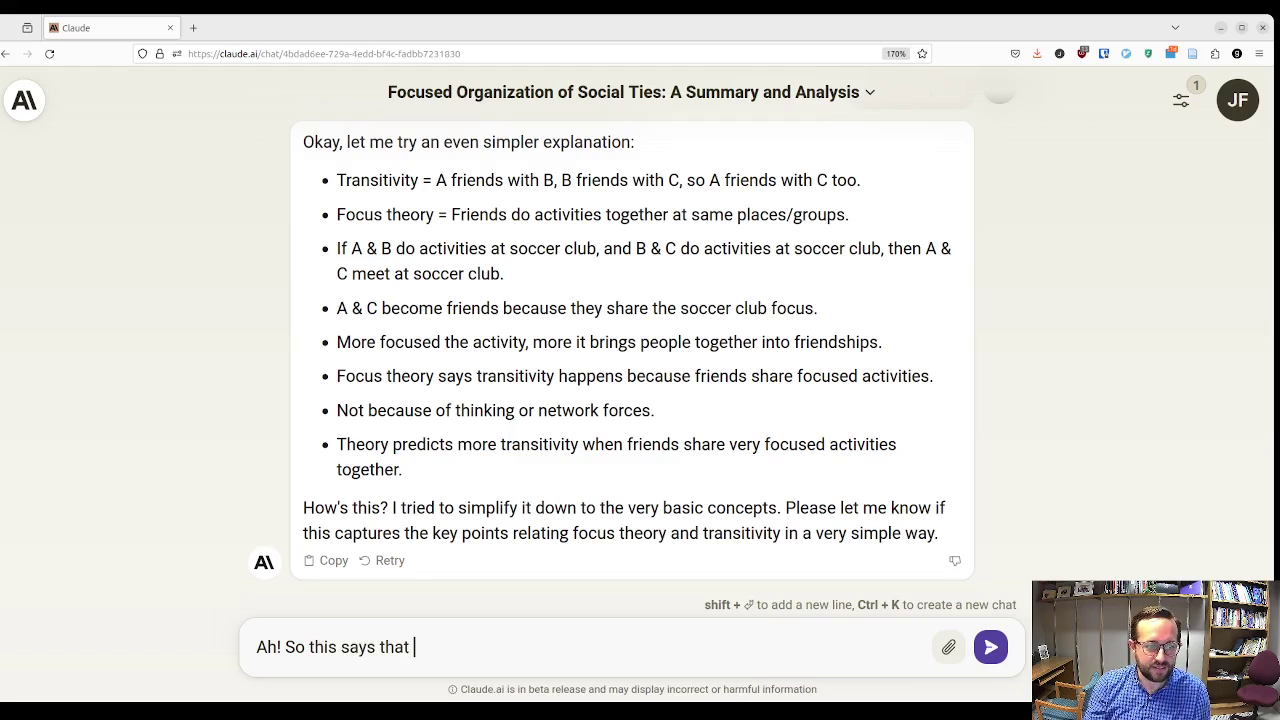
type("balance theory ")
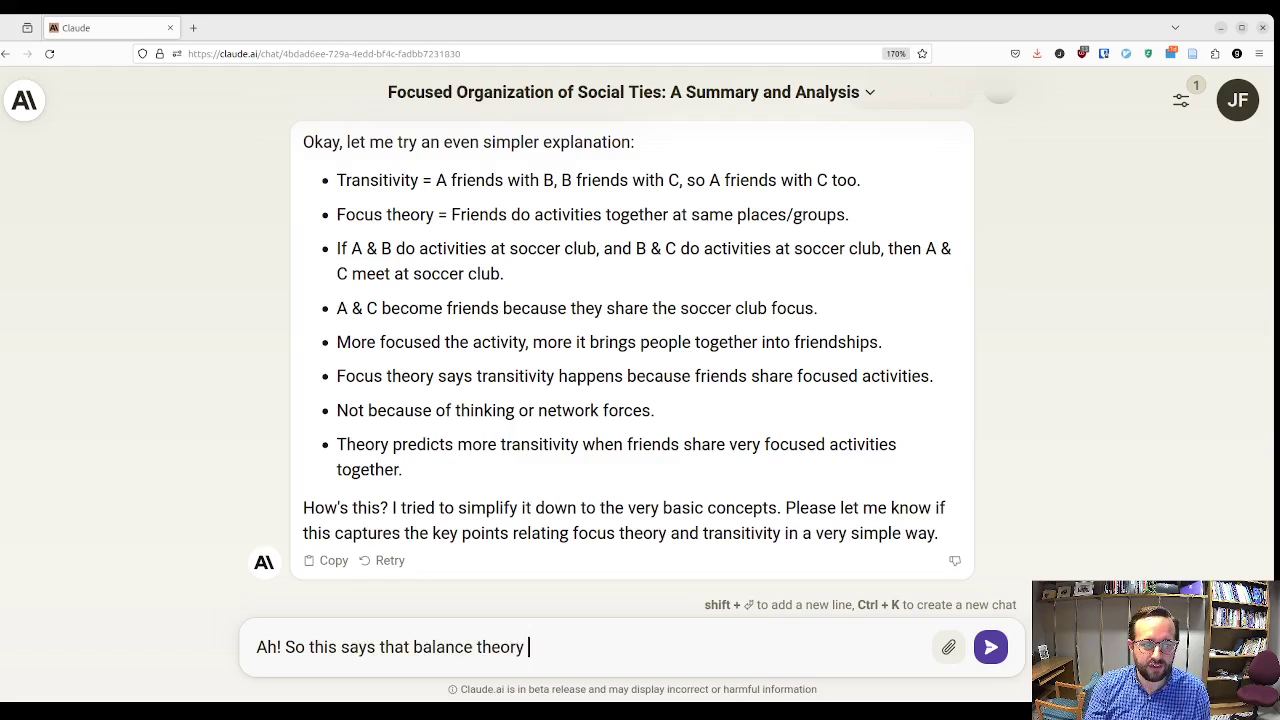
type("isn't r")
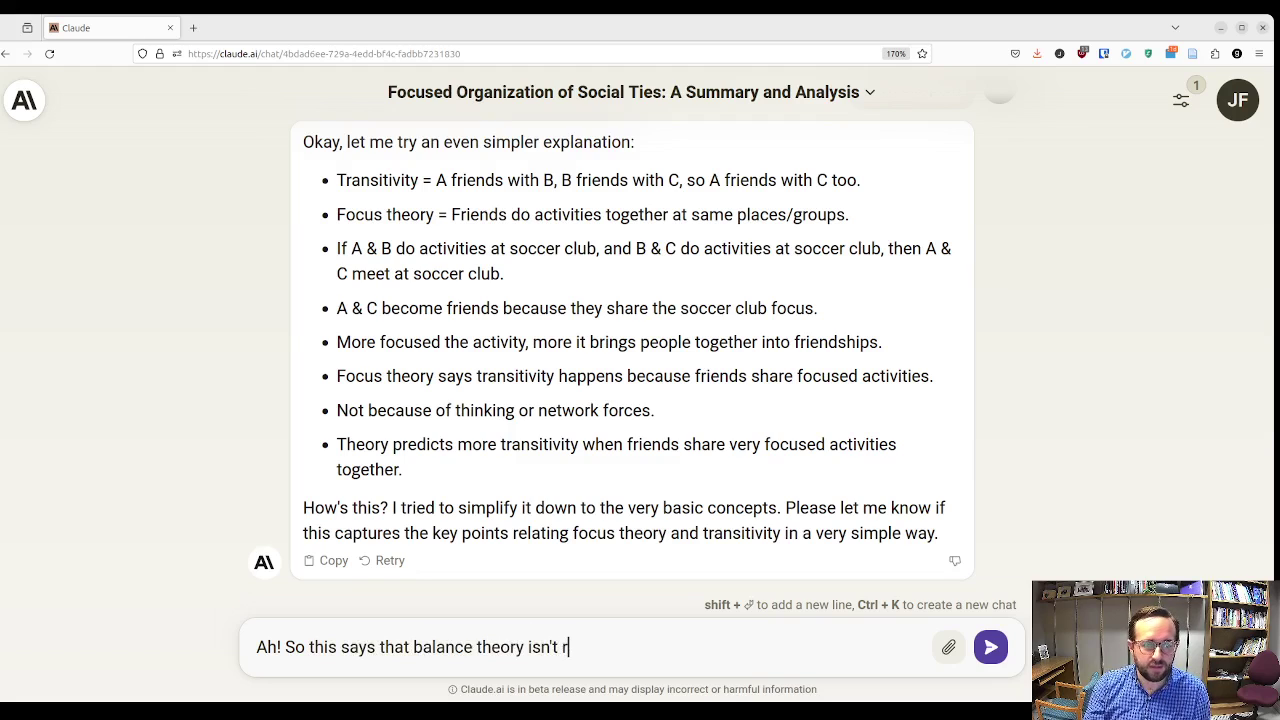
key("BackSpace")
key("BackSpace")
key("BackSpace")
key("BackSpace")
key("BackSpace")
key("BackSpace")
key("BackSpace")
key("BackSpace")
key("BackSpace")
key("BackSpace")
key("BackSpace")
key("BackSpace")
key("BackSpace")
key("BackSpace")
key("BackSpace")
key("BackSpace")
key("BackSpace")
key("BackSpace")
key("BackSpace")
key("BackSpace")
type("psc")
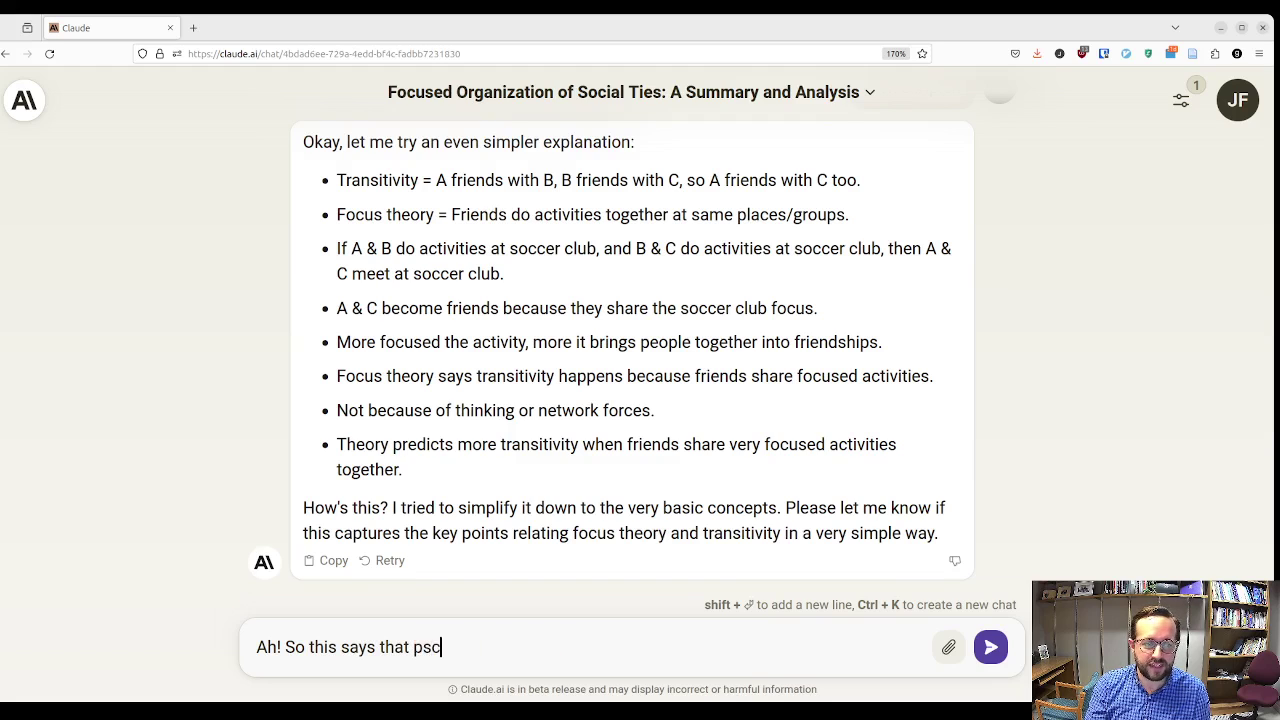
key("BackSpace")
type("ychological ")
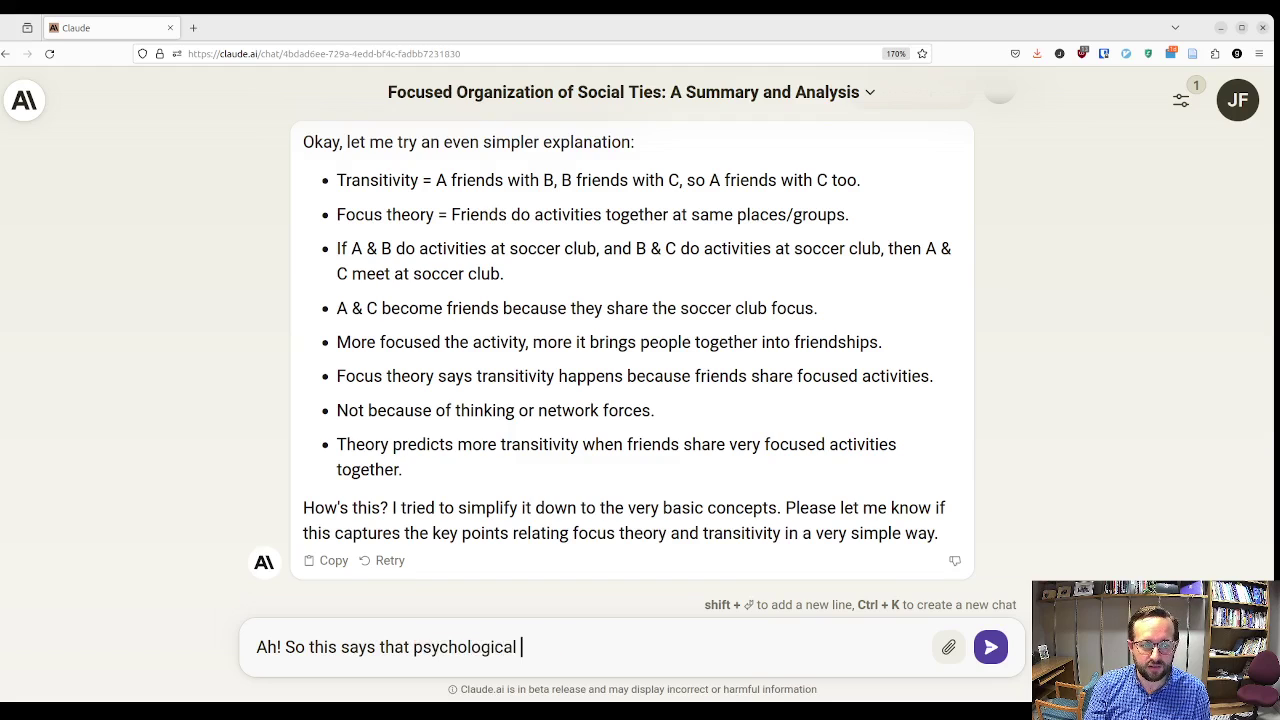
type("explanations ")
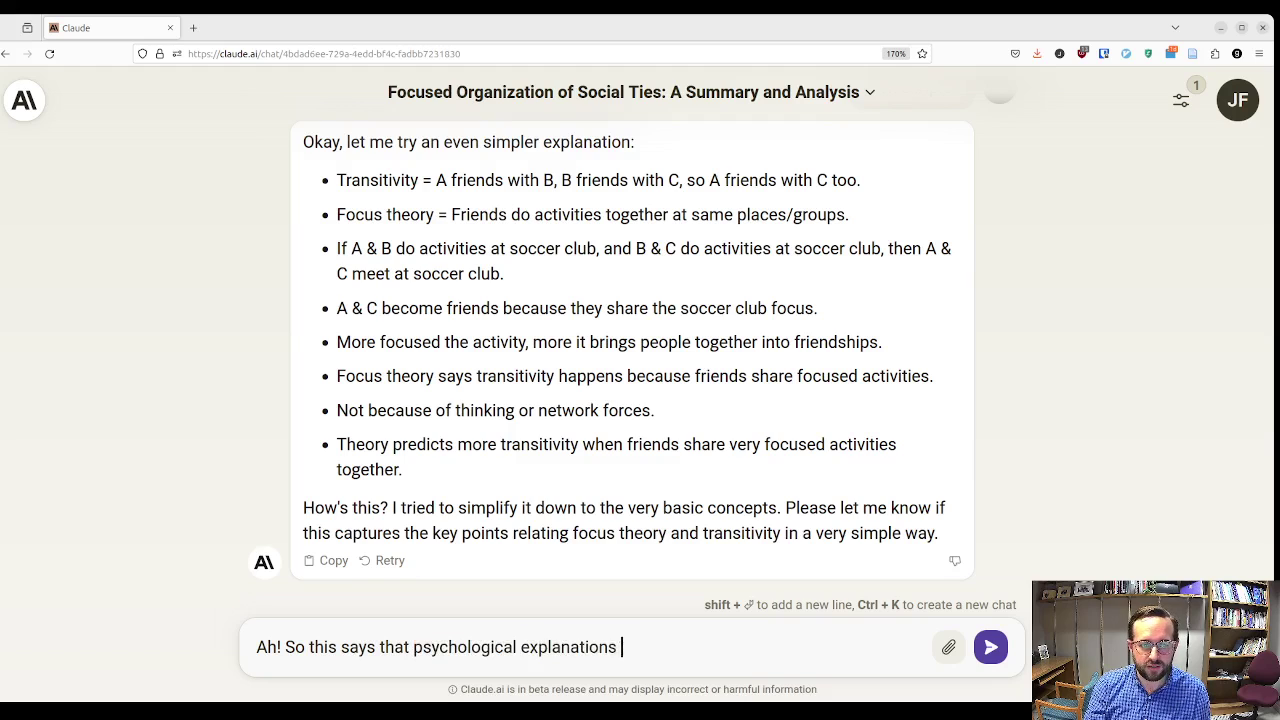
type("for network s")
key("BackSpace")
type("s")
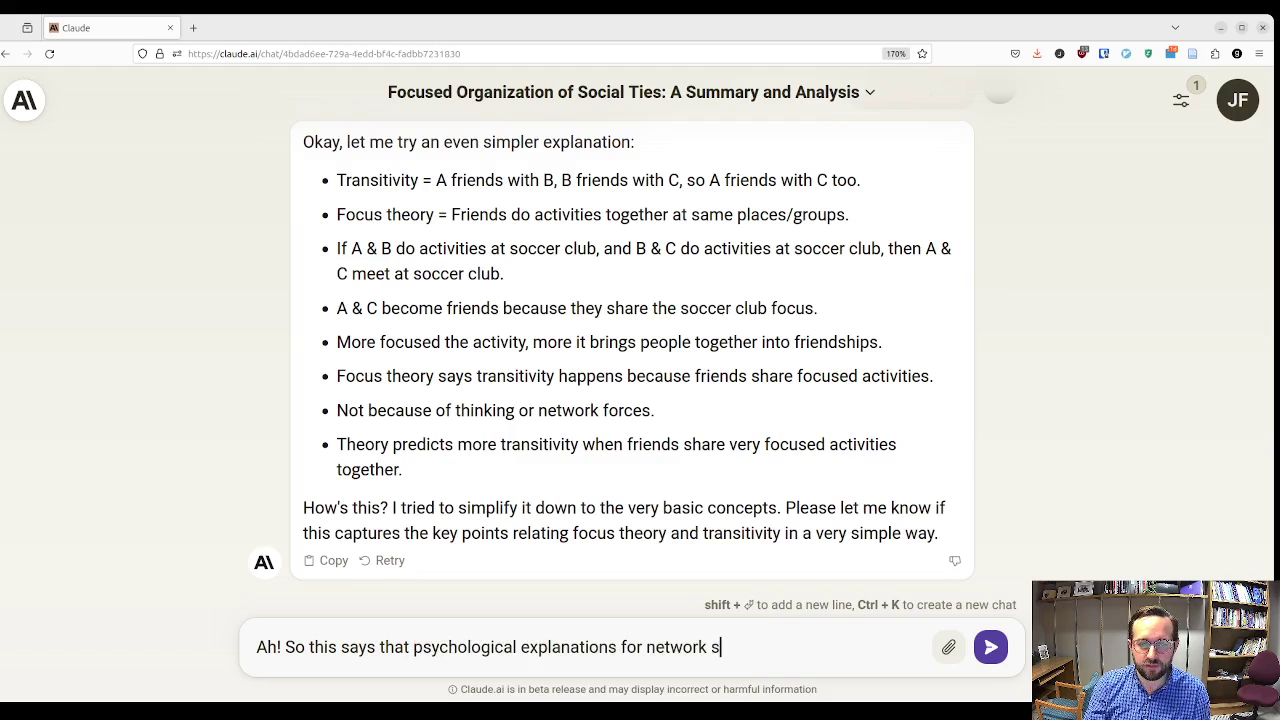
type("truc")
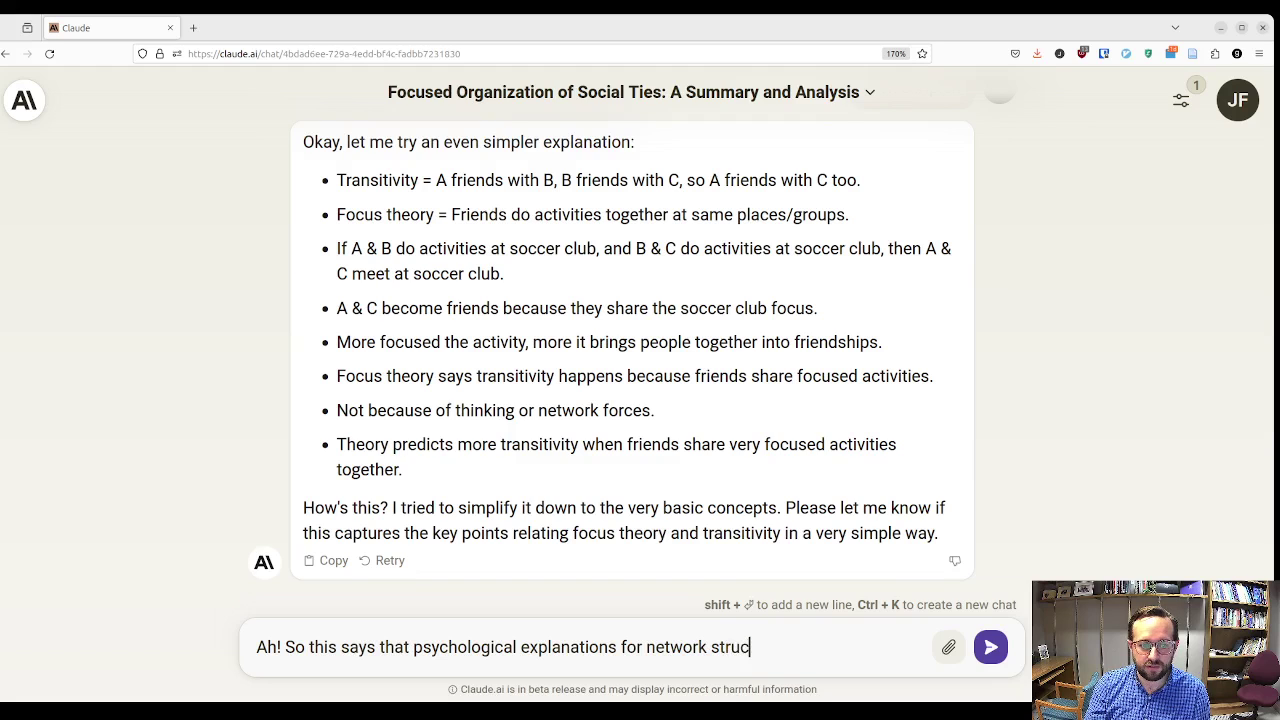
type("ture aren't that imp")
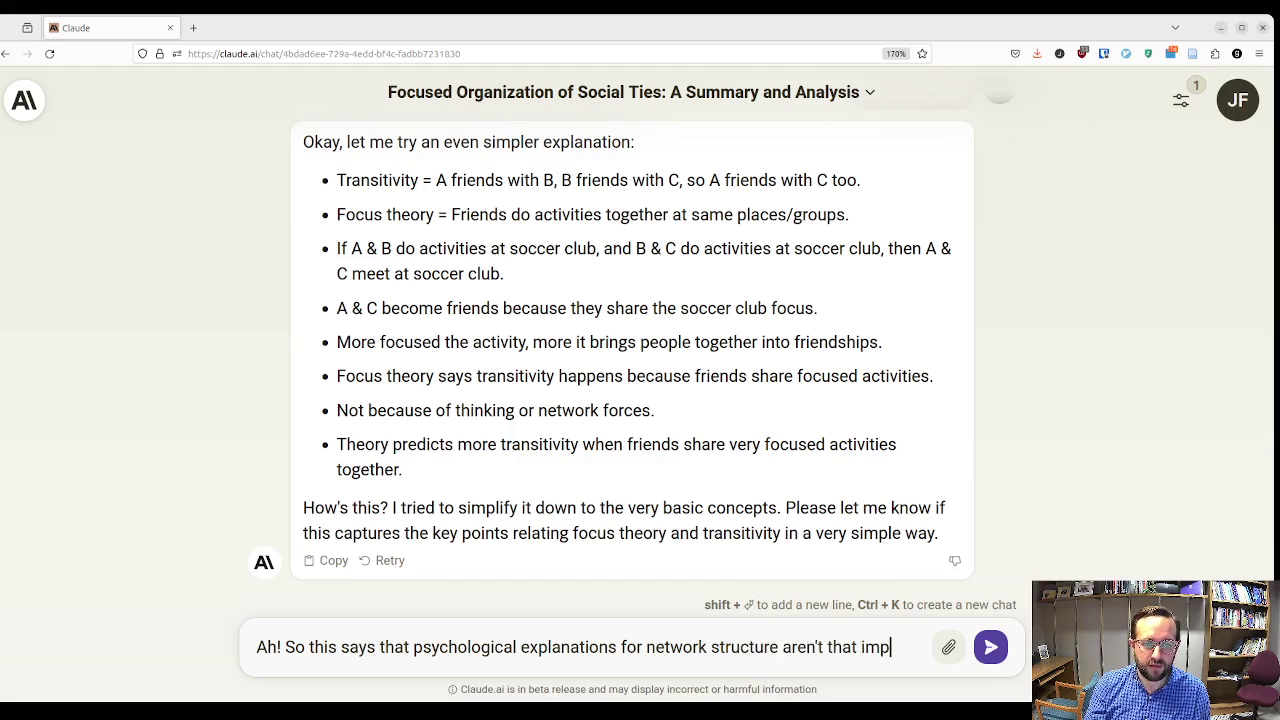
type("ortant?")
Send the question about psychological explanations for network structure.
key("Return")
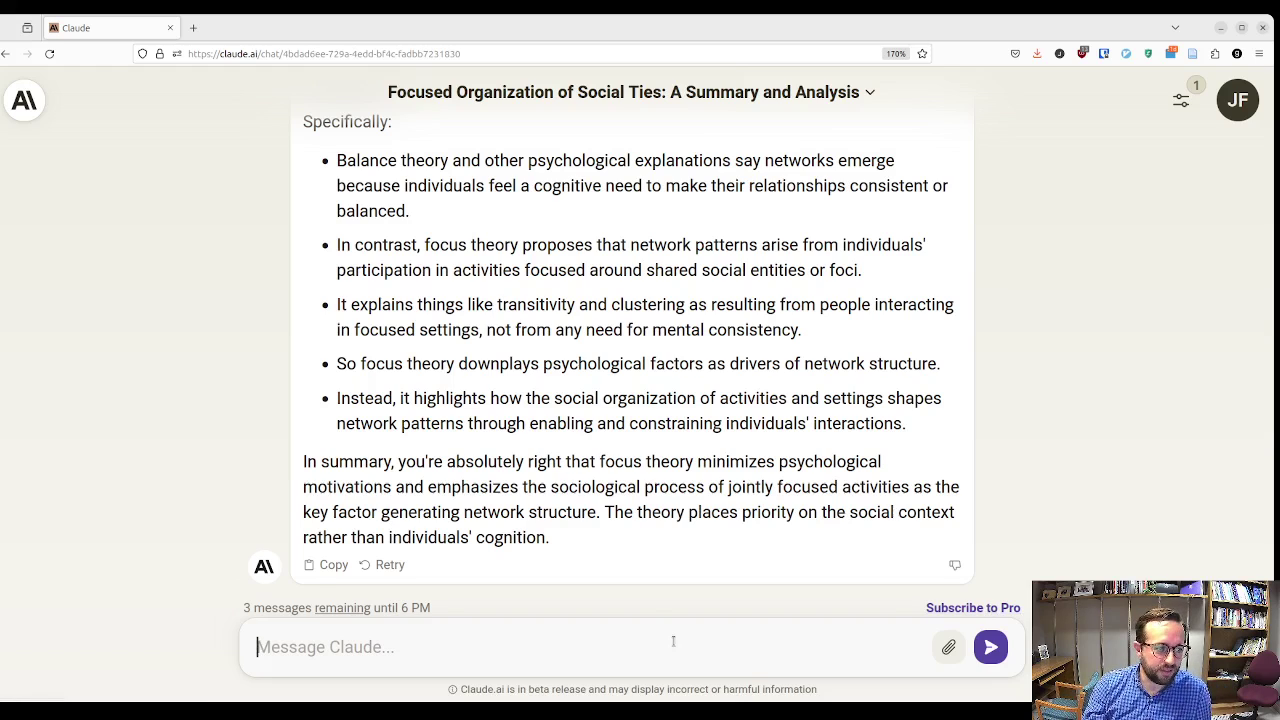
Ask Claude 'So is focus theory the same as evolution?'.
type("So ")
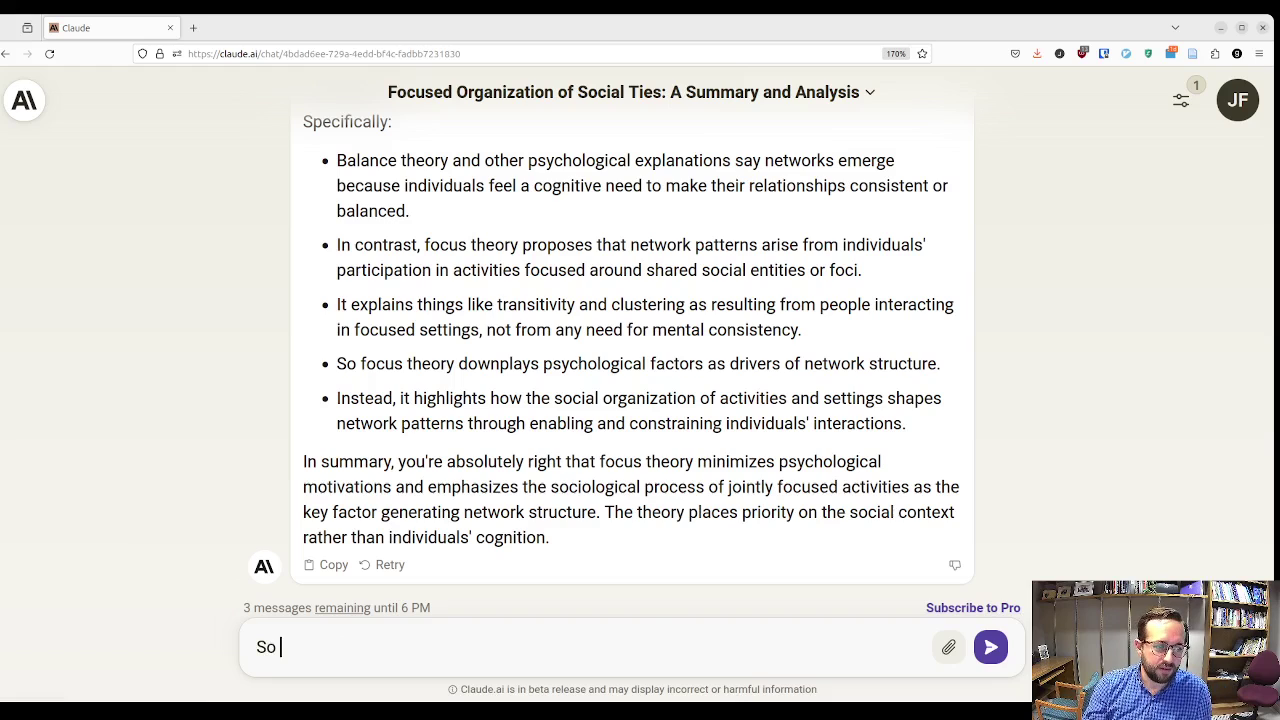
type("is focus theory the")
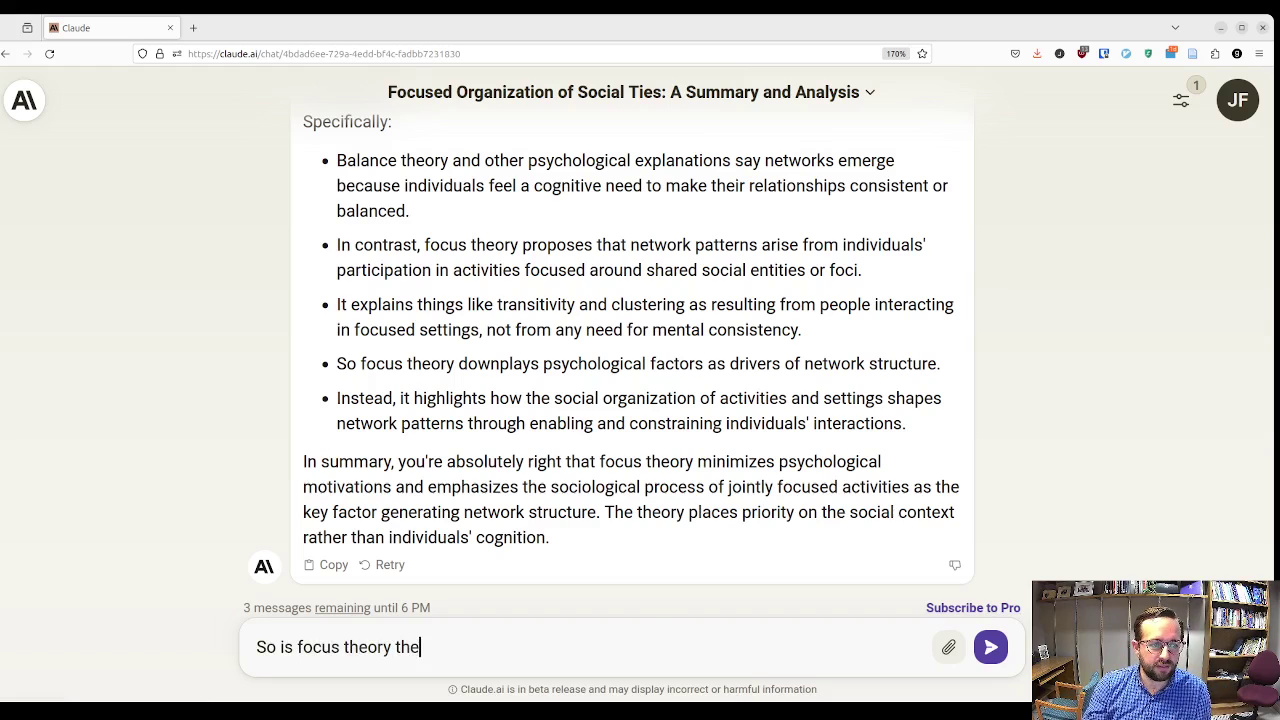
type(" same as evolution?")
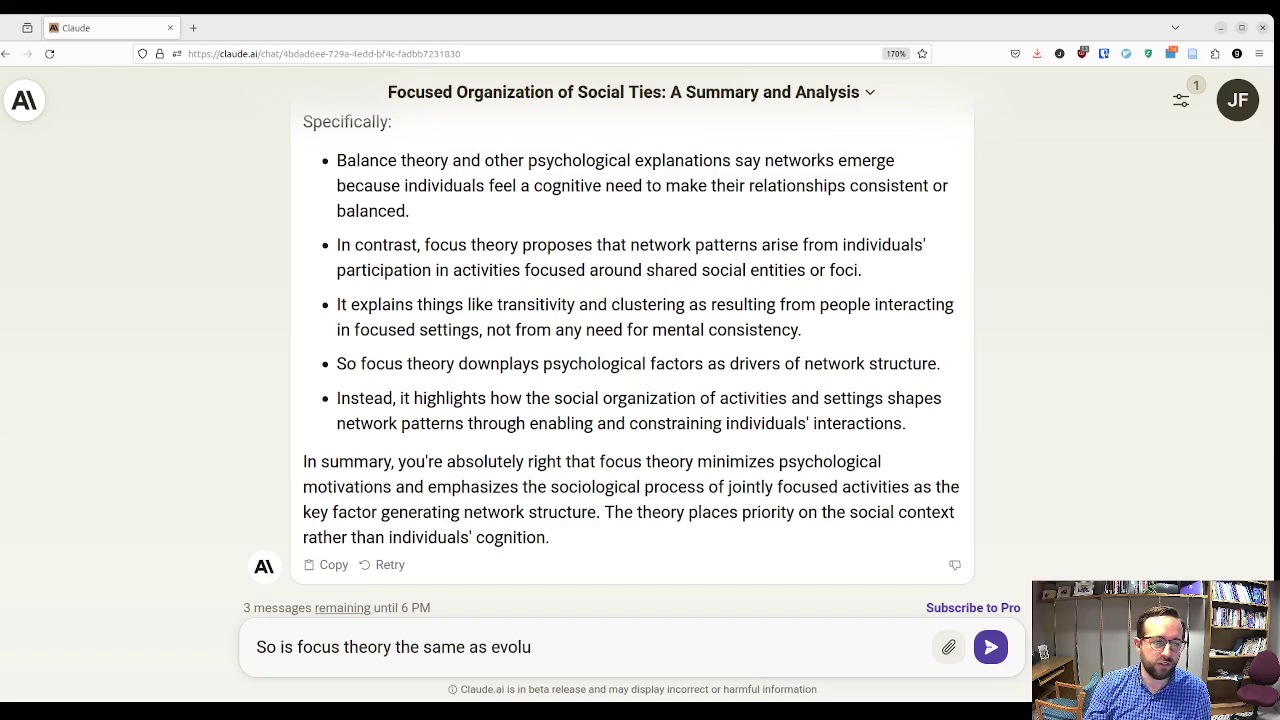
key("Return")
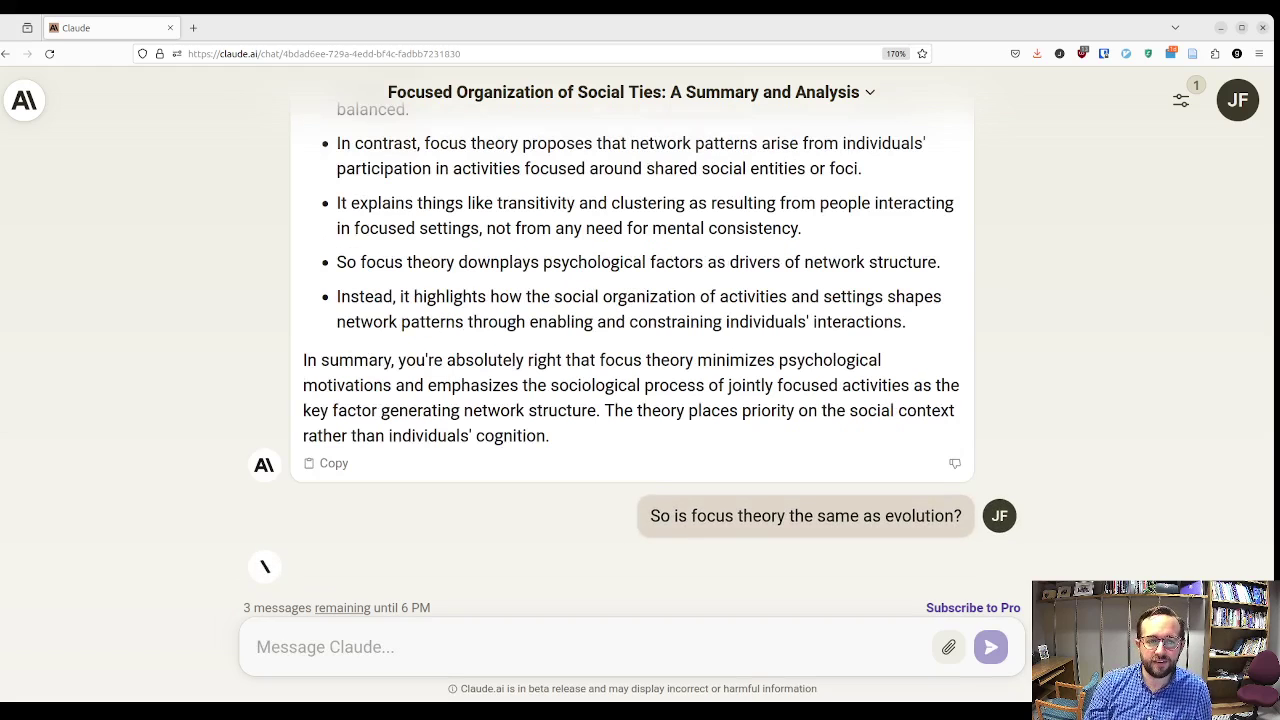